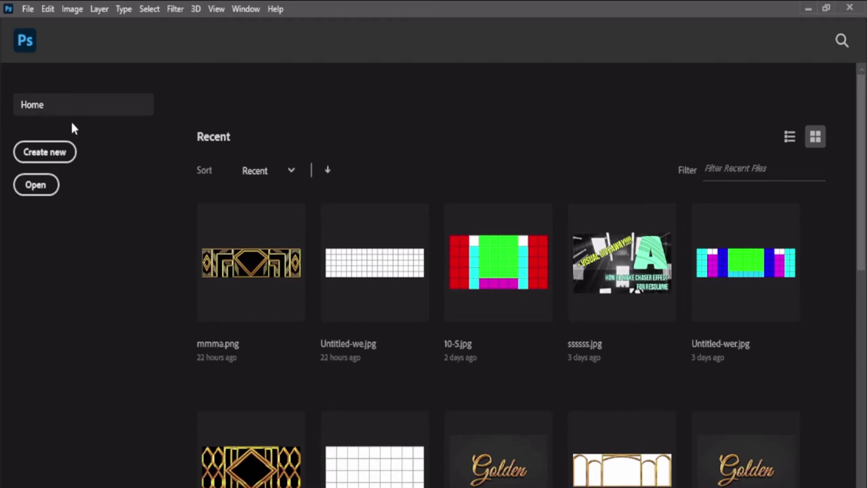
Create a 96 × 96 px document from the Film & Video presets.
{"action": "left_click", "coordinate": [46, 153]}
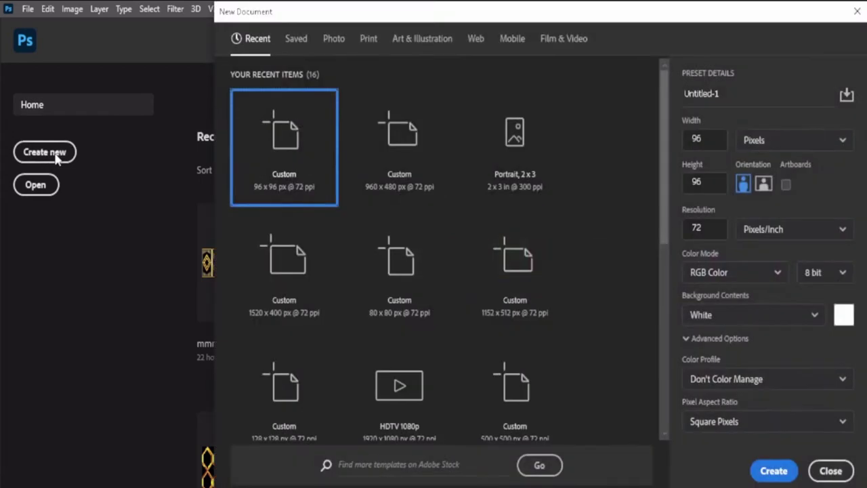
{"action": "left_click", "coordinate": [564, 38]}
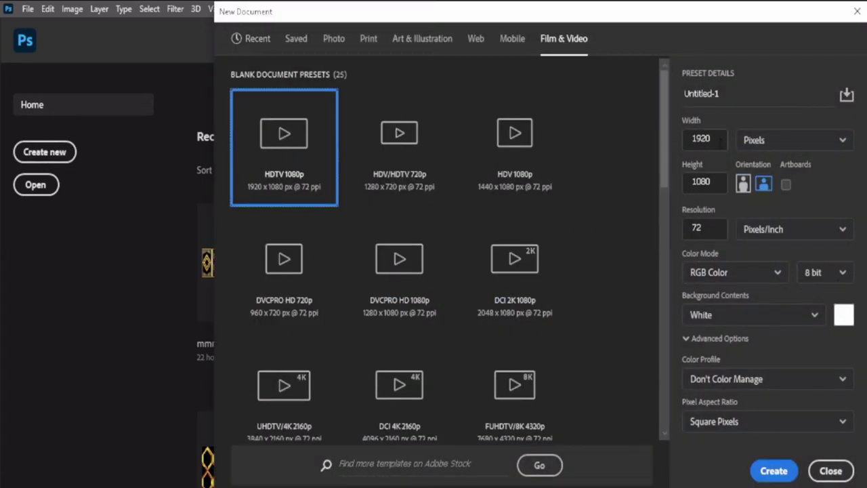
{"action": "double_click", "coordinate": [716, 139]}
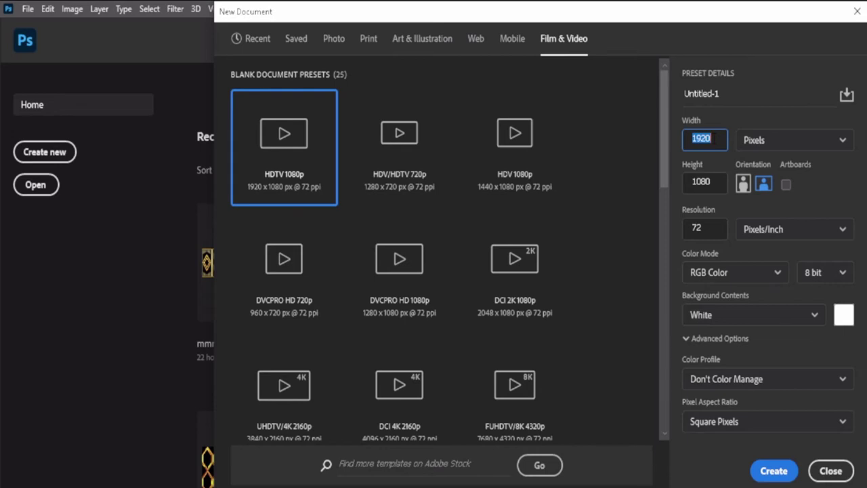
{"action": "type", "text": "96"}
{"action": "key", "text": "Tab"}
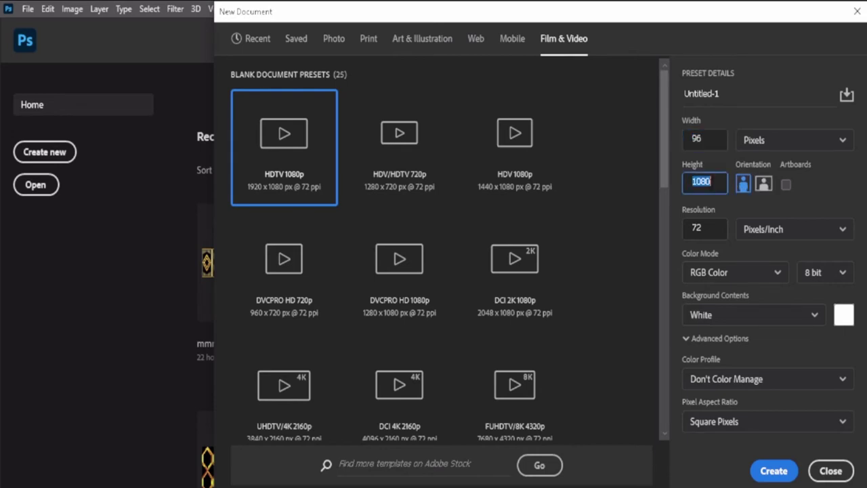
{"action": "type", "text": "96"}
{"action": "left_click", "coordinate": [773, 470]}
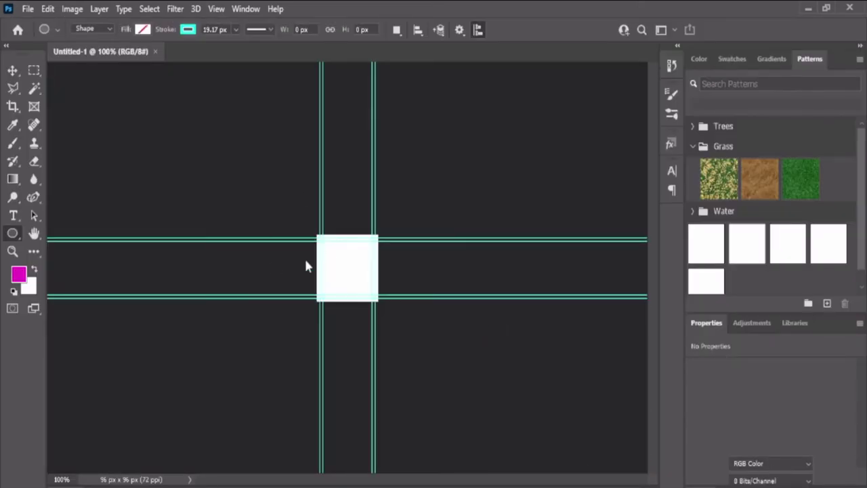
Clear all guides, dismiss the preset syncing notice, and show the Layers panel.
{"action": "left_click", "coordinate": [217, 9]}
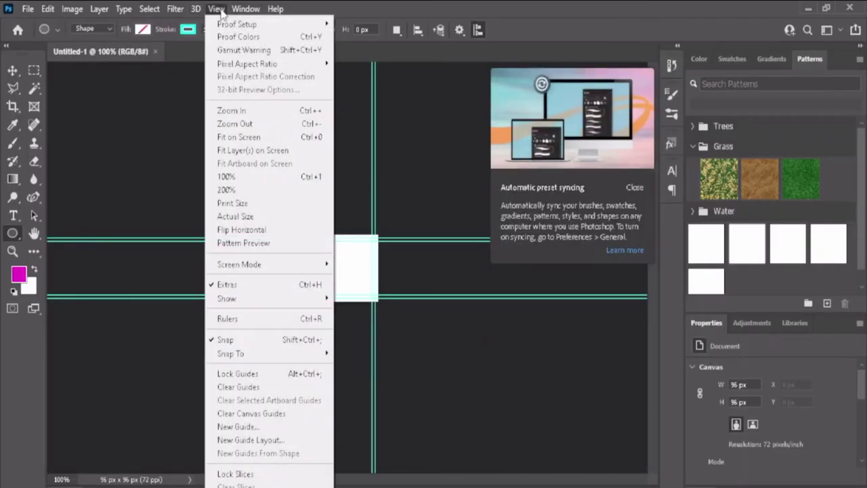
{"action": "left_click", "coordinate": [235, 387]}
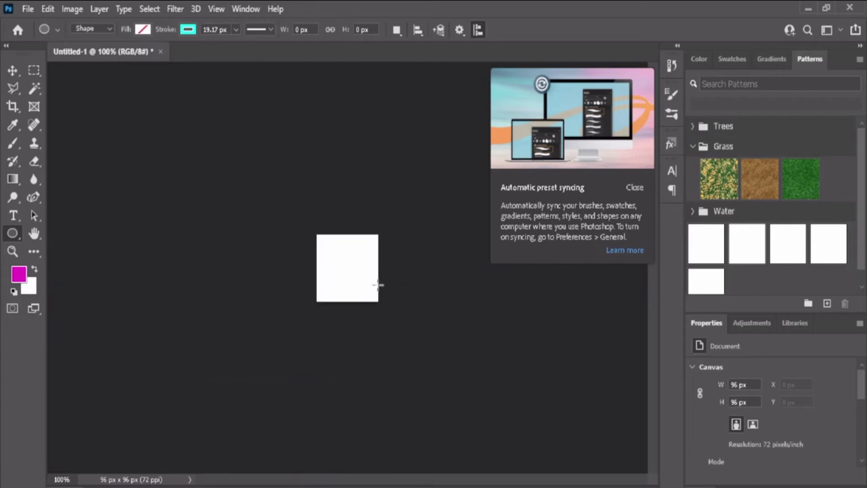
{"action": "left_click", "coordinate": [634, 187]}
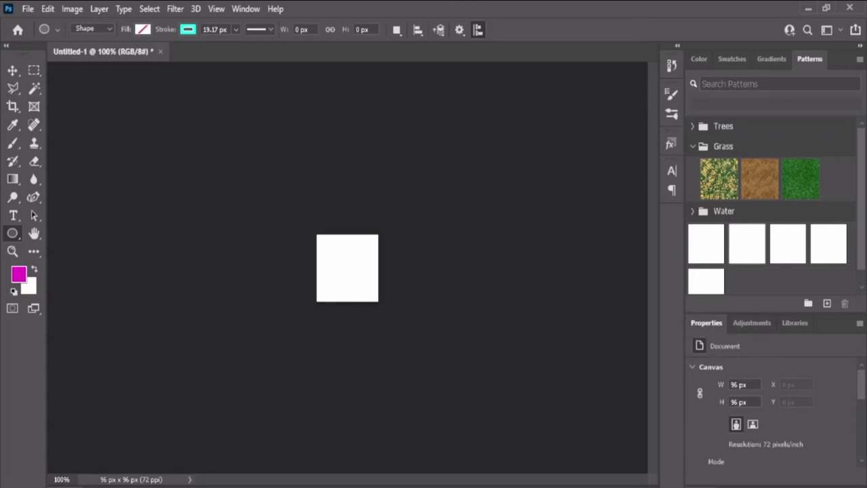
{"action": "key", "text": "F7"}
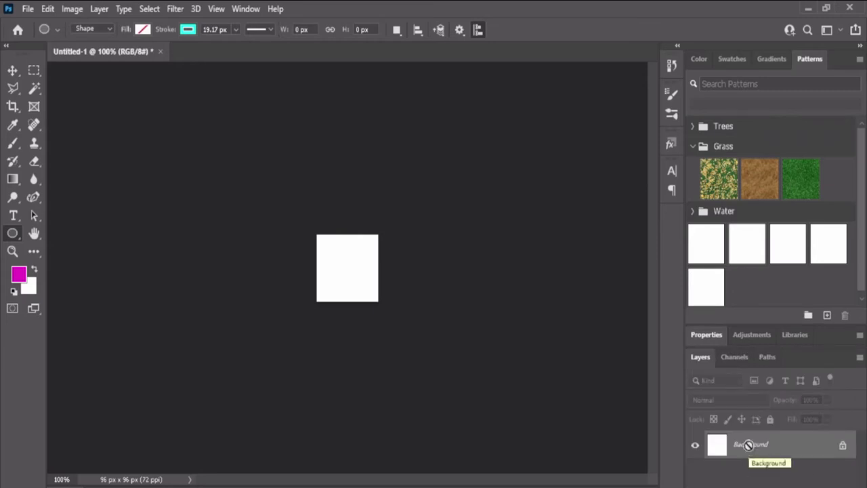
Duplicate Background to Layer 1 and give it a 1 px black inside Stroke.
{"action": "left_click_drag", "start_coordinate": [749, 447], "coordinate": [748, 444]}
{"action": "key", "text": "ctrl+j"}
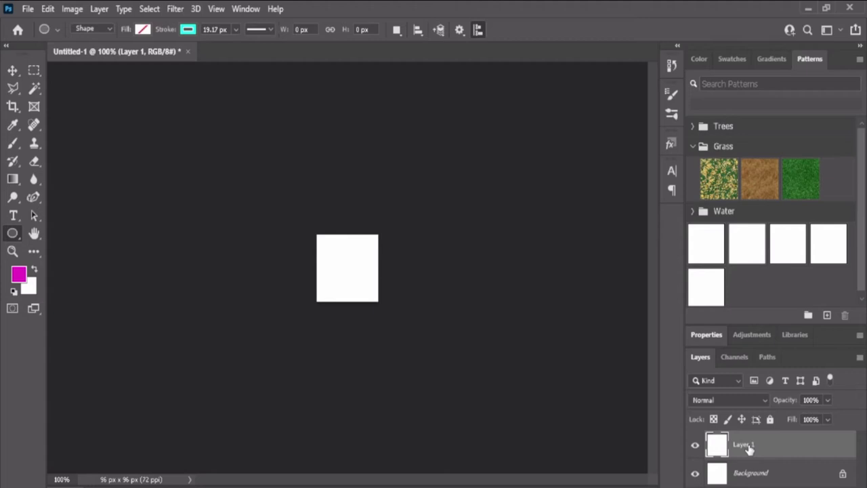
{"action": "right_click", "coordinate": [748, 447]}
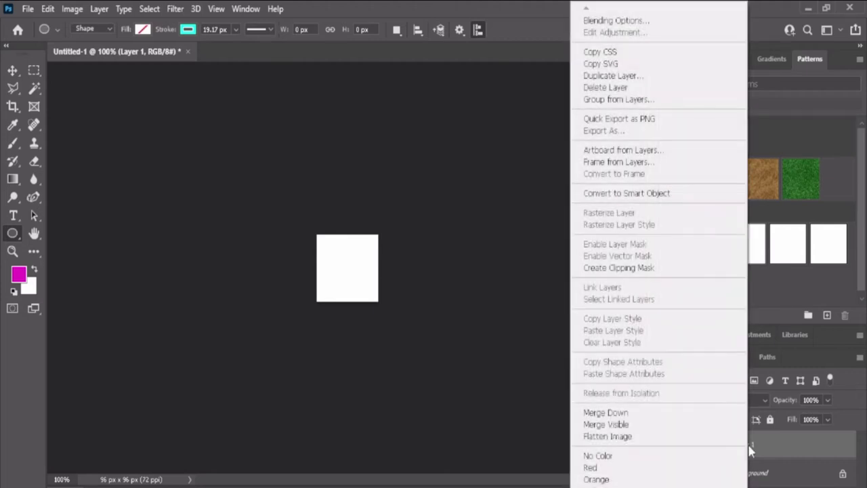
{"action": "left_click", "coordinate": [611, 22]}
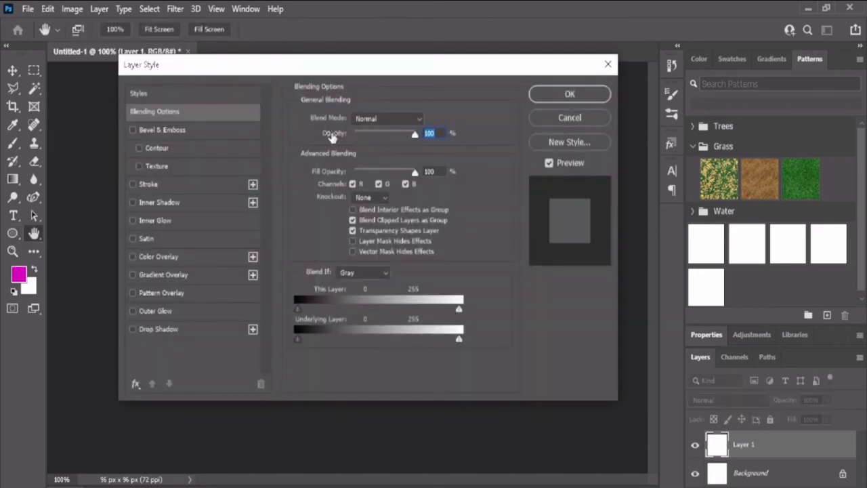
{"action": "left_click", "coordinate": [173, 185]}
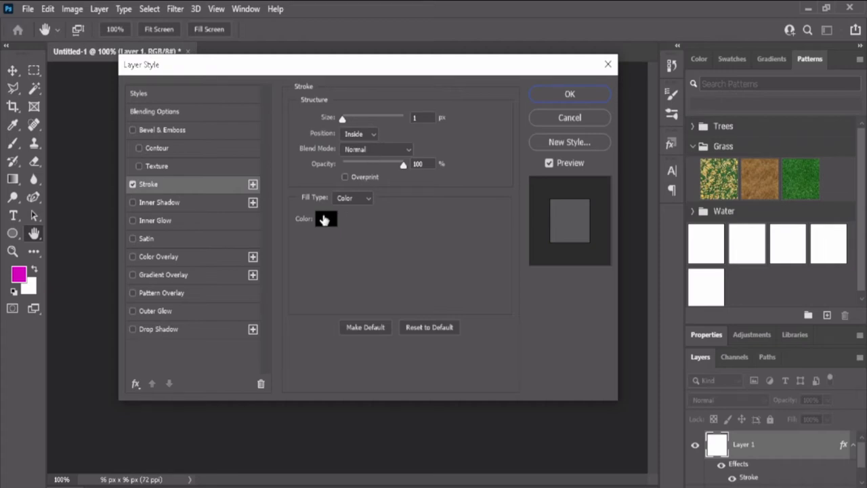
{"action": "left_click", "coordinate": [570, 94]}
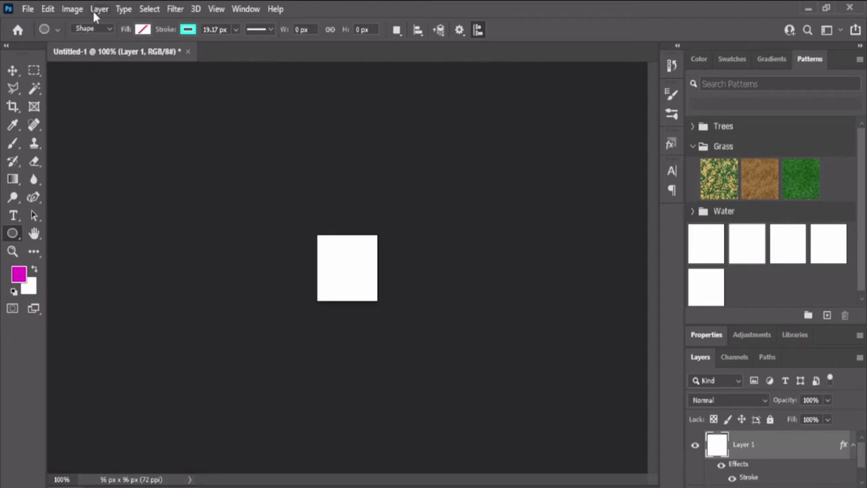
{"action": "left_click", "coordinate": [47, 9]}
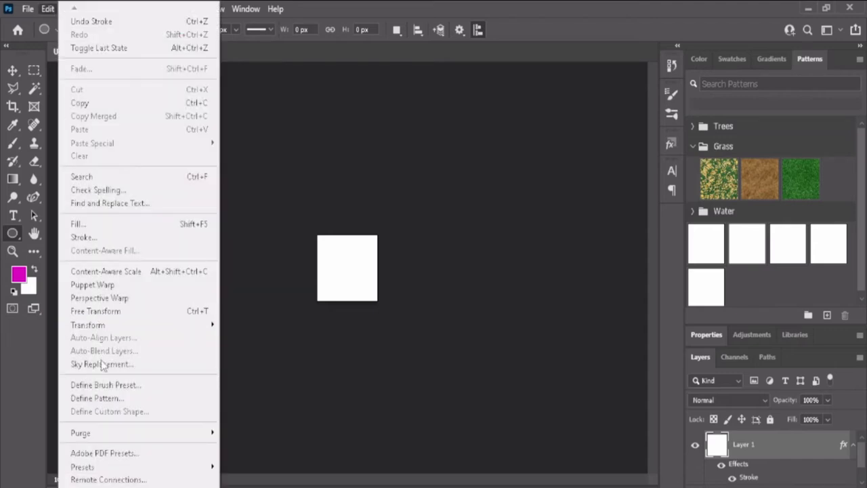
Define the stroked tile as Pattern 6 and close the document without saving.
{"action": "left_click", "coordinate": [111, 400]}
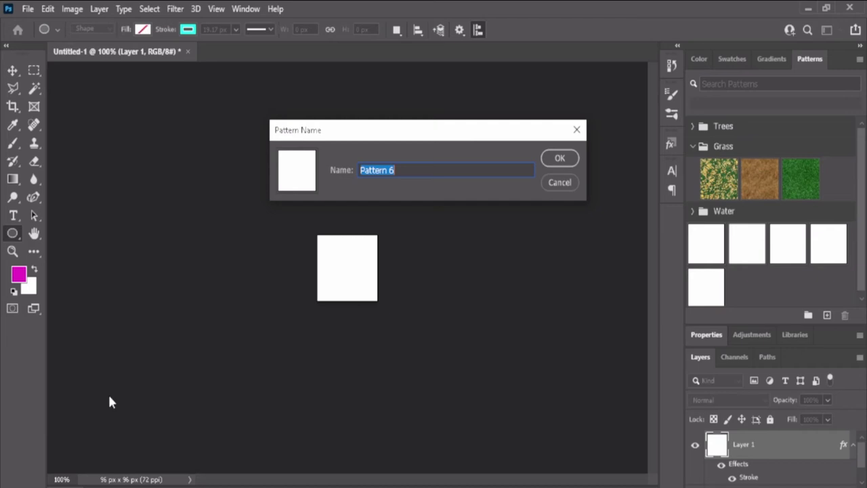
{"action": "left_click", "coordinate": [570, 158]}
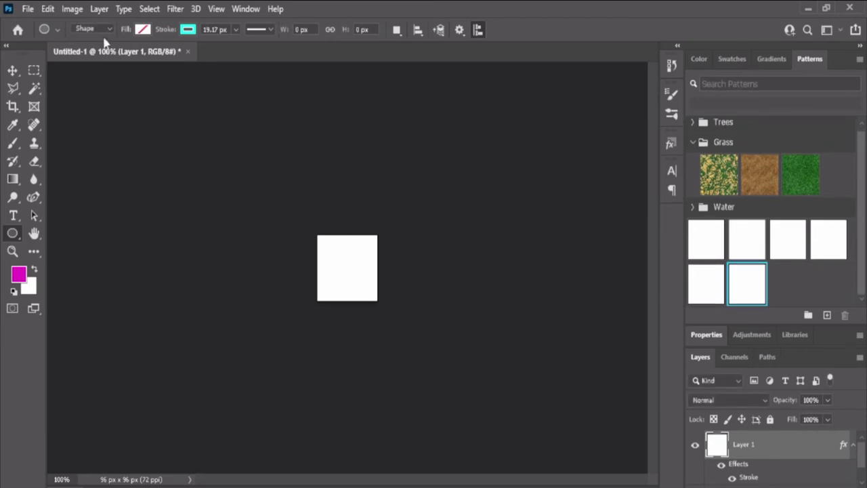
{"action": "left_click", "coordinate": [187, 53]}
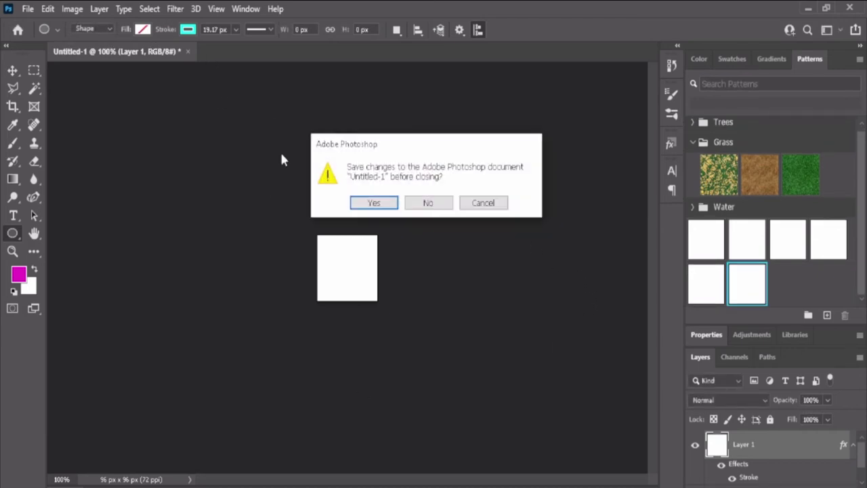
{"action": "left_click", "coordinate": [420, 201]}
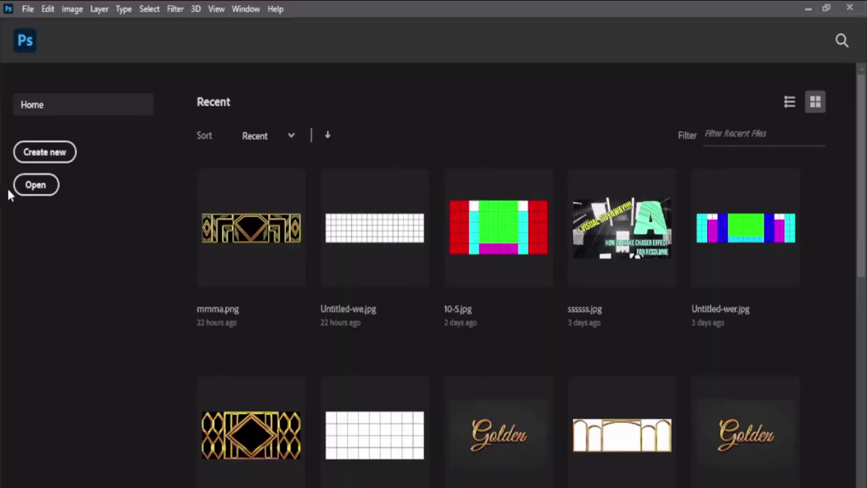
Enter Width 960 and Height 480 px in the Film & Video new-document preset.
{"action": "left_click", "coordinate": [45, 152]}
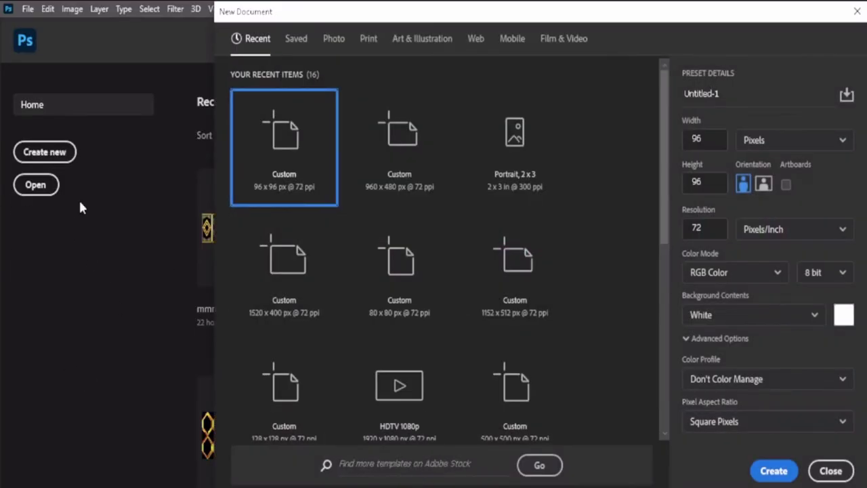
{"action": "left_click", "coordinate": [559, 41]}
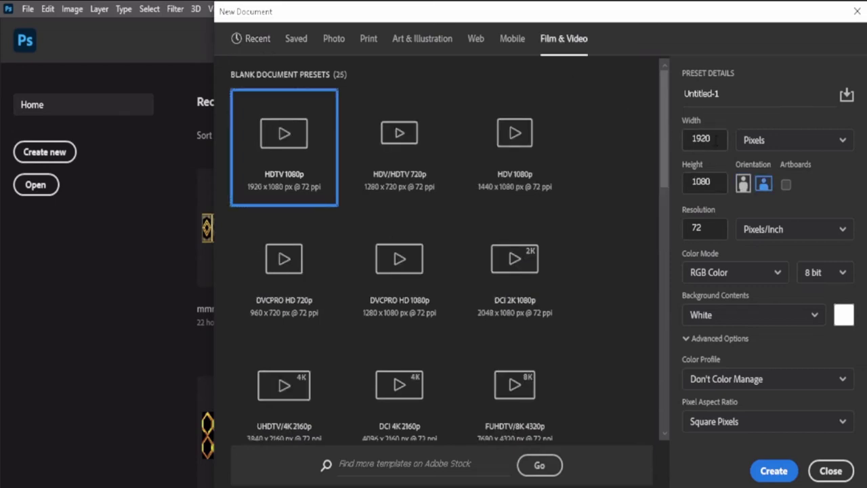
{"action": "double_click", "coordinate": [716, 138]}
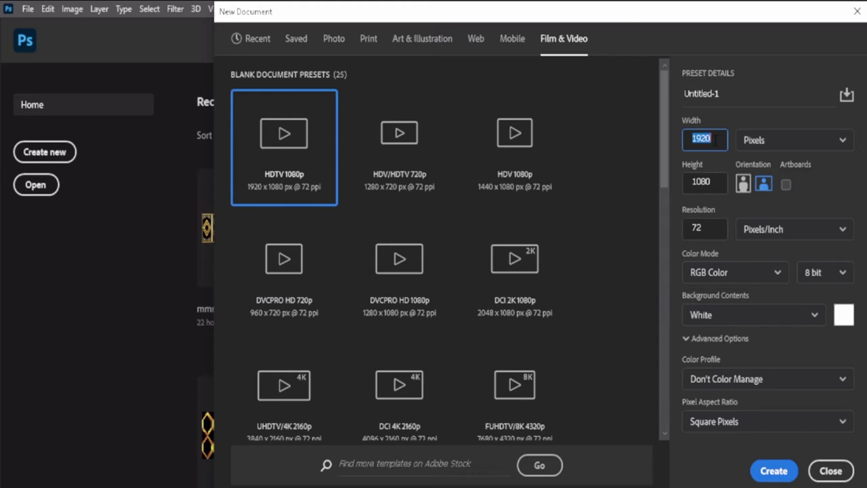
{"action": "type", "text": "960"}
{"action": "double_click", "coordinate": [717, 180]}
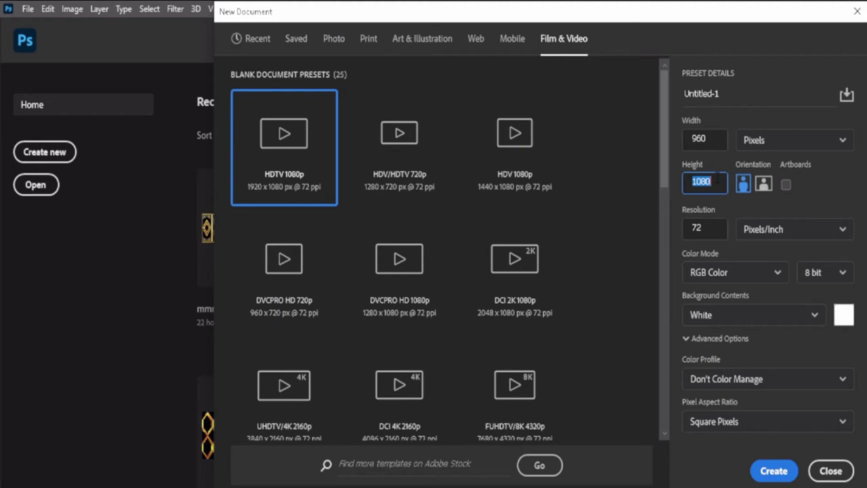
{"action": "type", "text": "48"}
{"action": "type", "text": "0"}
Create the 960 × 480 canvas, clear its guides, and duplicate the background to Layer 1.
{"action": "left_click", "coordinate": [766, 474]}
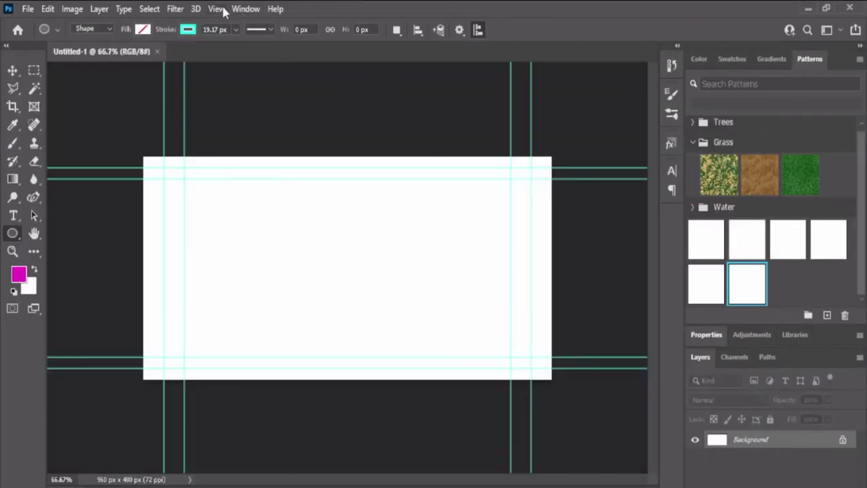
{"action": "left_click", "coordinate": [218, 9]}
{"action": "left_click", "coordinate": [254, 386]}
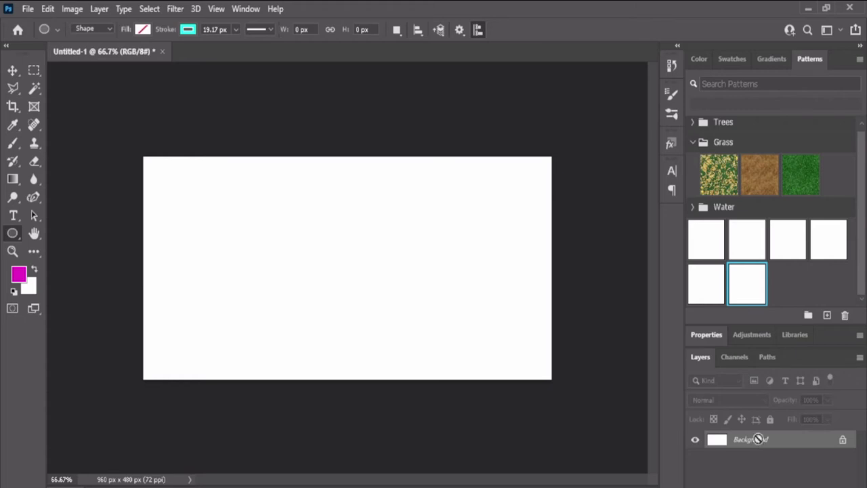
{"action": "key", "text": "ctrl+j"}
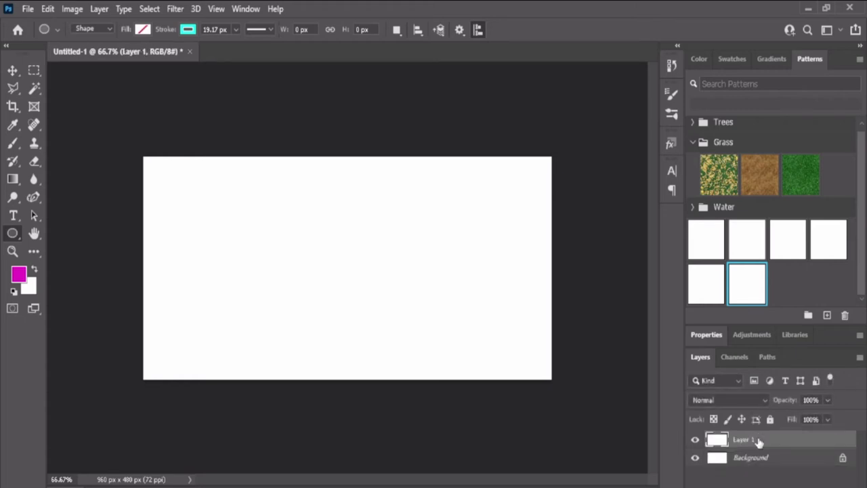
Give Layer 1 a Pattern Overlay using the grid pattern.
{"action": "right_click", "coordinate": [759, 441]}
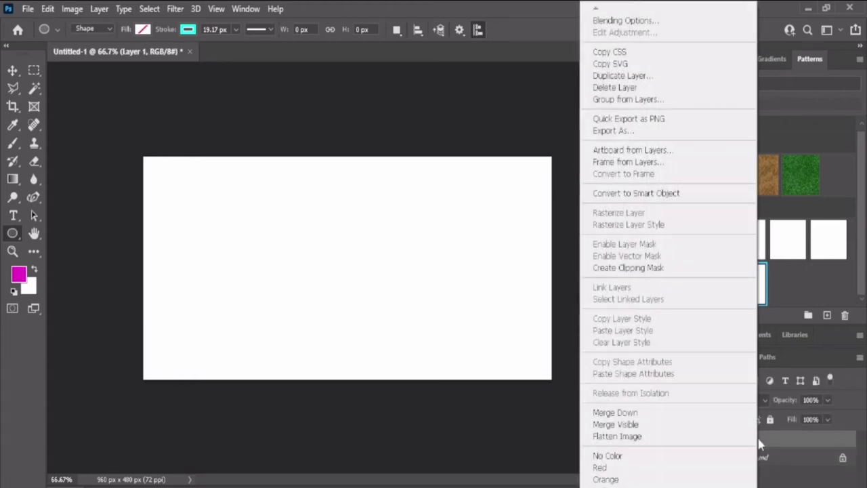
{"action": "left_click", "coordinate": [623, 20]}
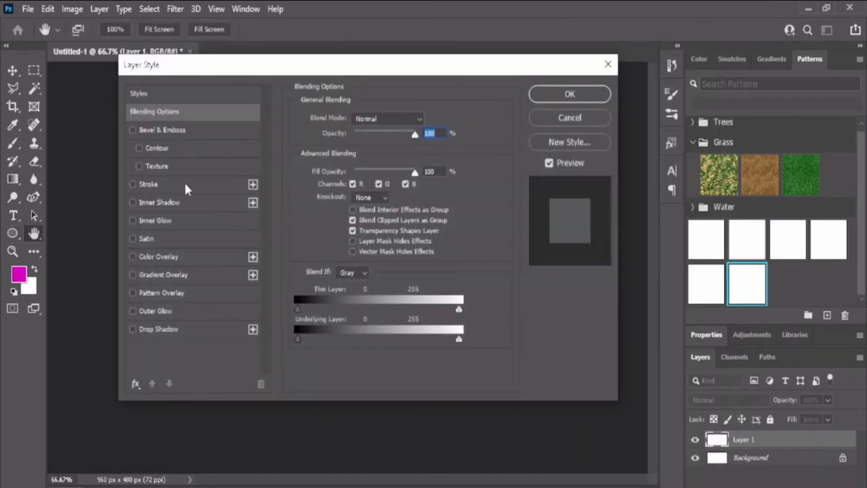
{"action": "left_click", "coordinate": [189, 298]}
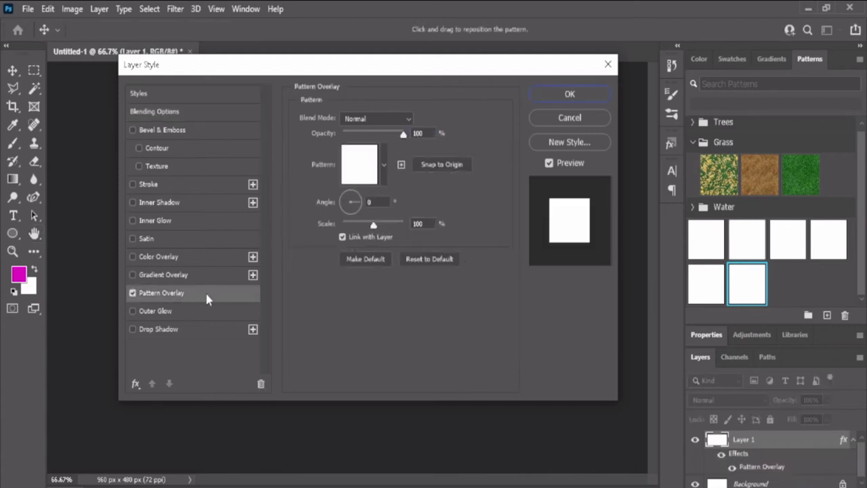
{"action": "left_click", "coordinate": [384, 166]}
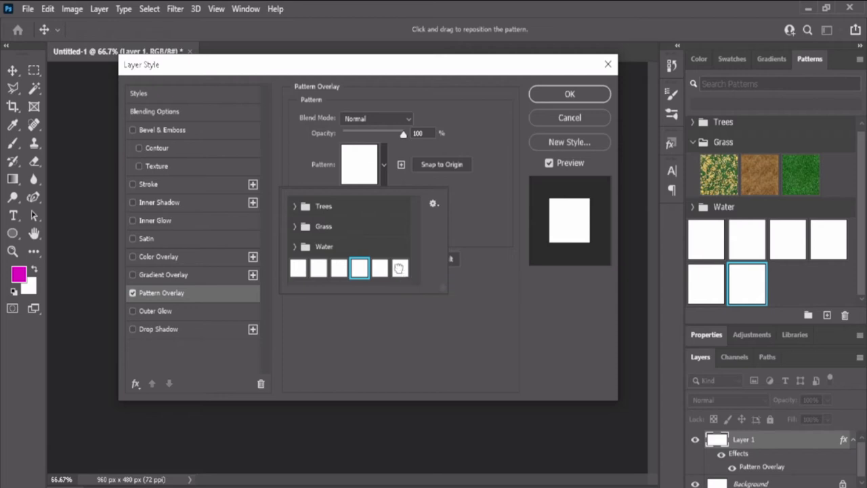
{"action": "left_click", "coordinate": [399, 270]}
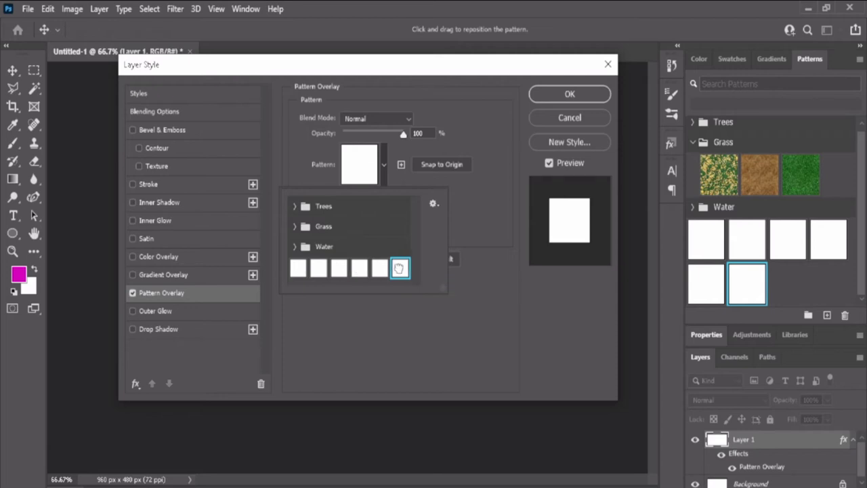
{"action": "left_click", "coordinate": [560, 92]}
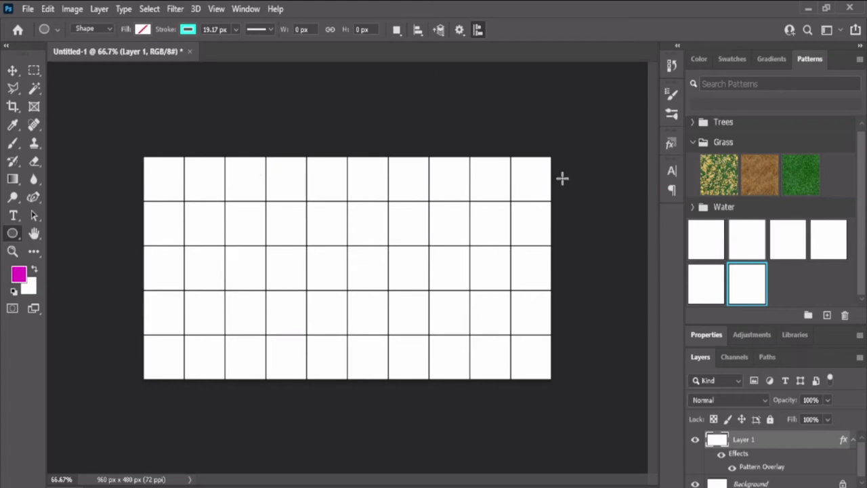
Save the image as JPEG file 'ttry' at Maximum quality 12.
{"action": "left_click", "coordinate": [28, 9]}
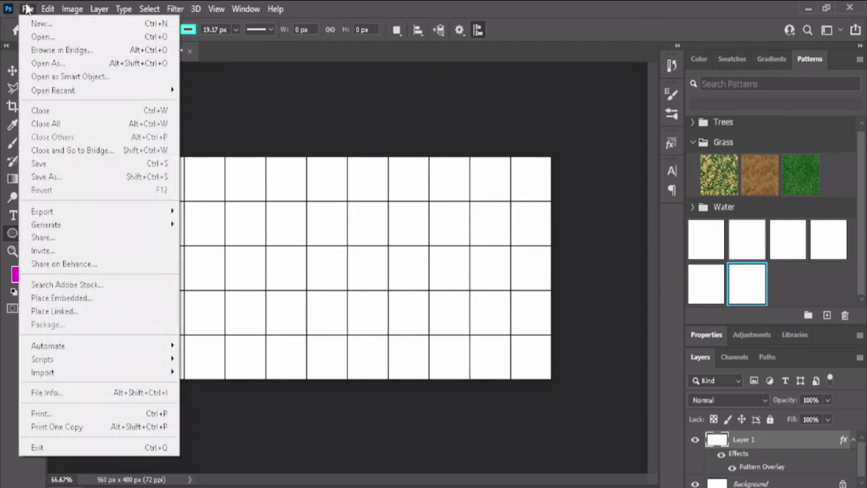
{"action": "left_click", "coordinate": [63, 177]}
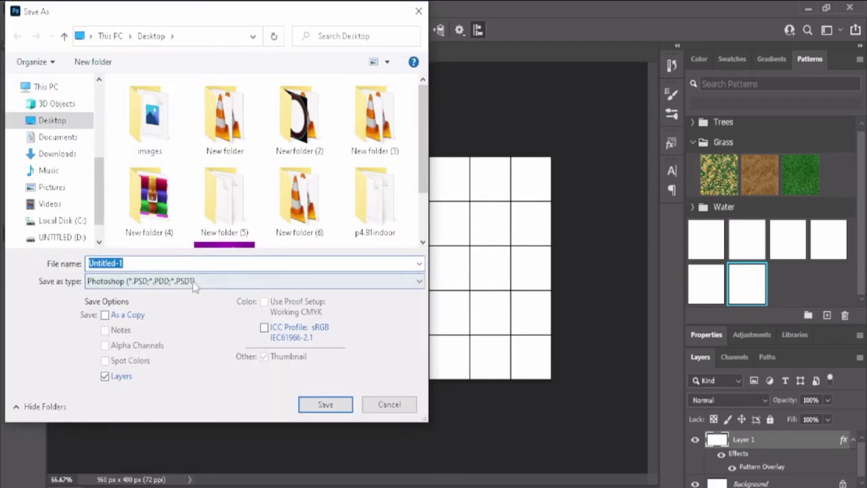
{"action": "left_click", "coordinate": [193, 284]}
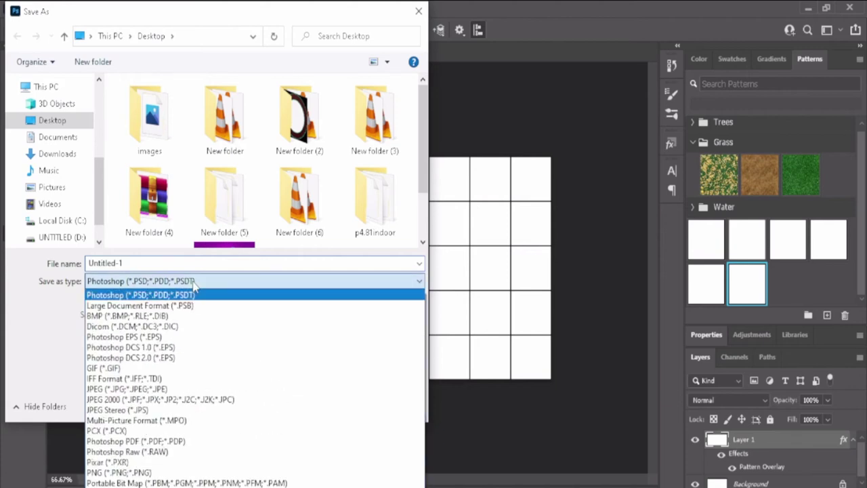
{"action": "left_click", "coordinate": [133, 390]}
{"action": "left_click", "coordinate": [144, 262]}
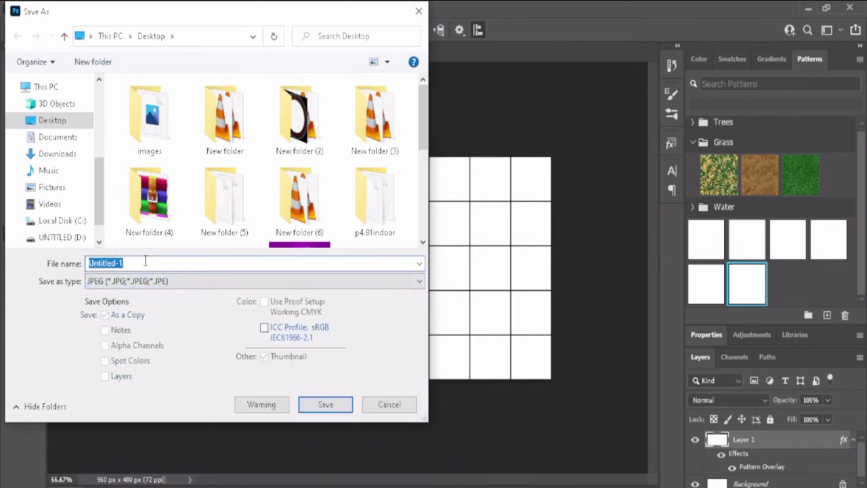
{"action": "type", "text": "ttry"}
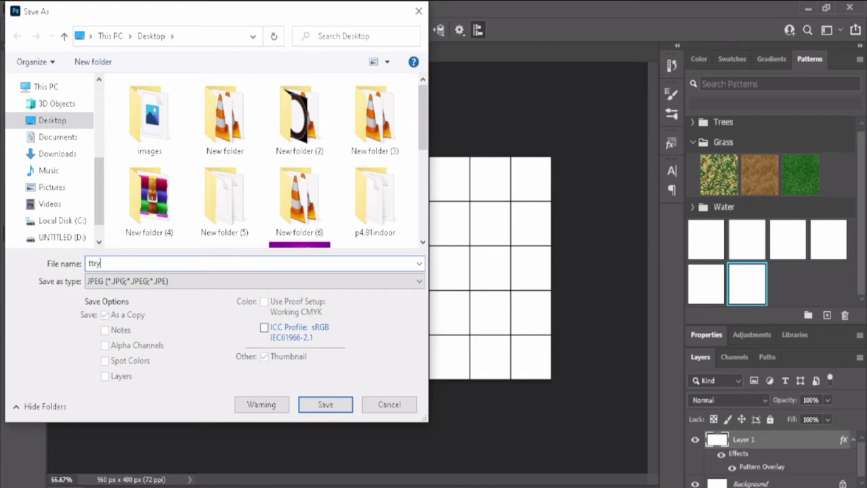
{"action": "left_click", "coordinate": [326, 404]}
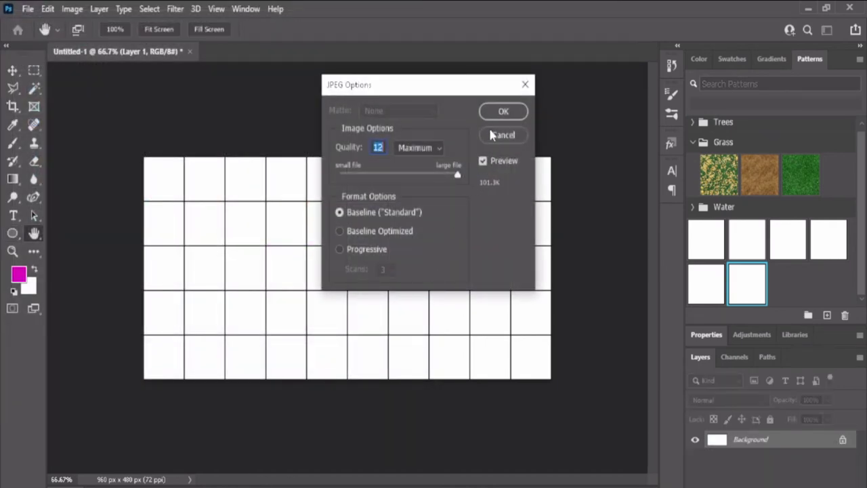
{"action": "left_click", "coordinate": [502, 113]}
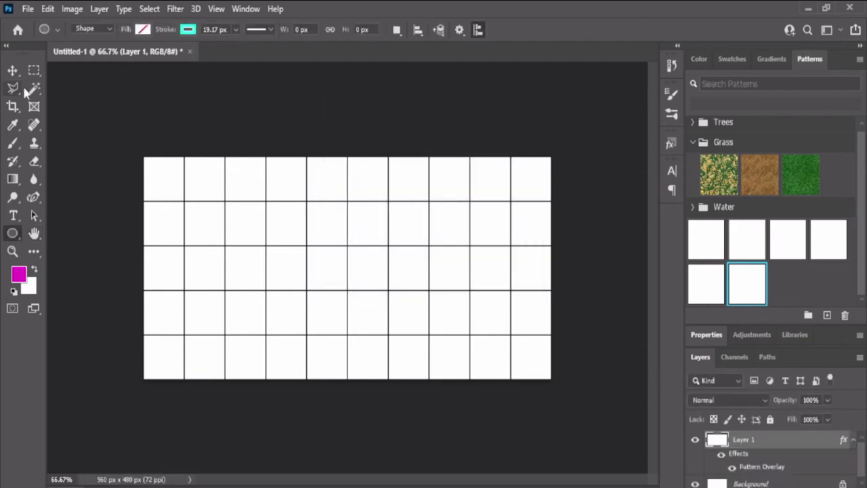
Close the document without saving and reopen ttry.jpg from the Desktop.
{"action": "left_click", "coordinate": [190, 51]}
{"action": "left_click", "coordinate": [427, 203]}
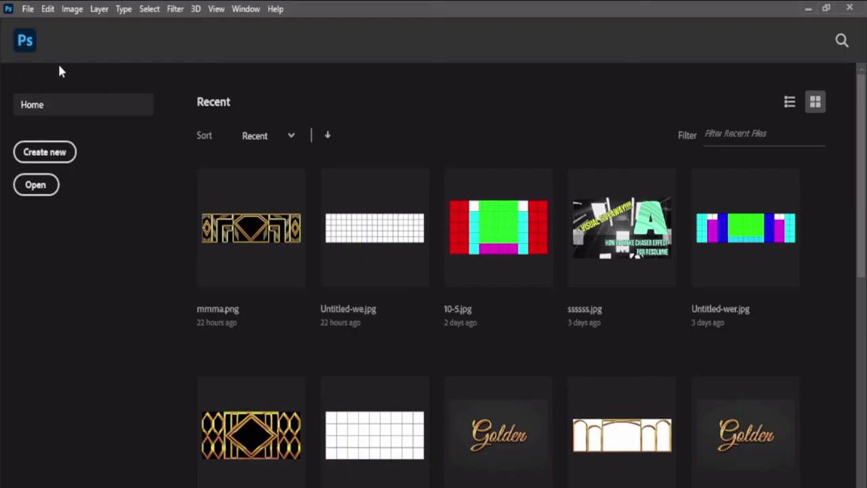
{"action": "left_click", "coordinate": [48, 189]}
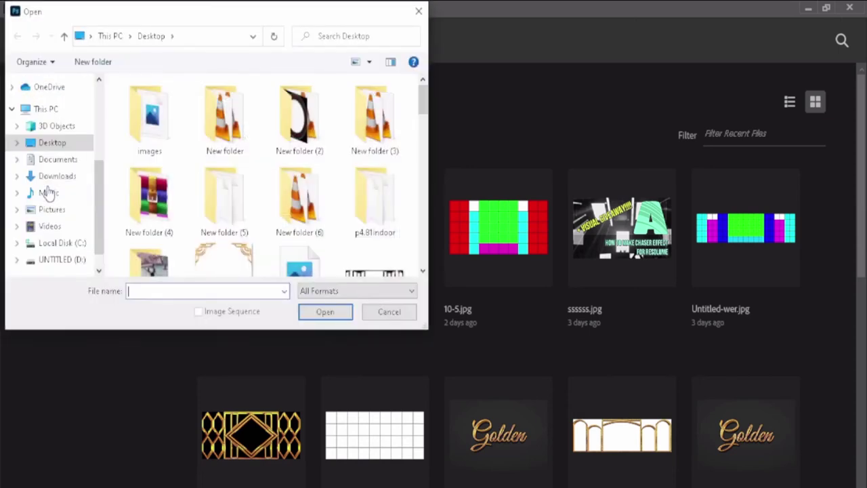
{"action": "left_click_drag", "start_coordinate": [421, 102], "coordinate": [426, 225]}
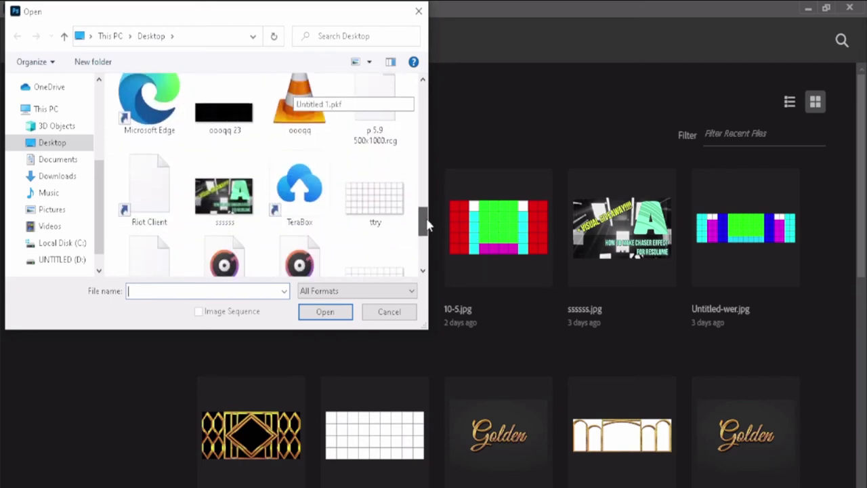
{"action": "left_click", "coordinate": [382, 197]}
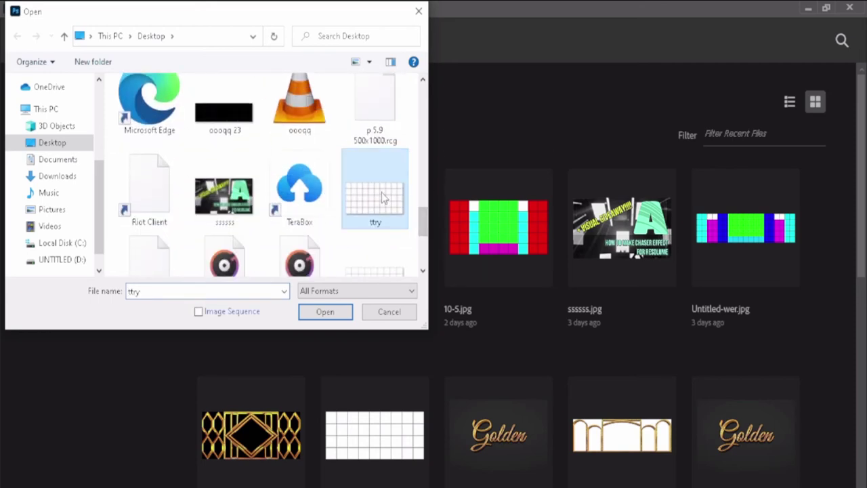
{"action": "left_click", "coordinate": [337, 315]}
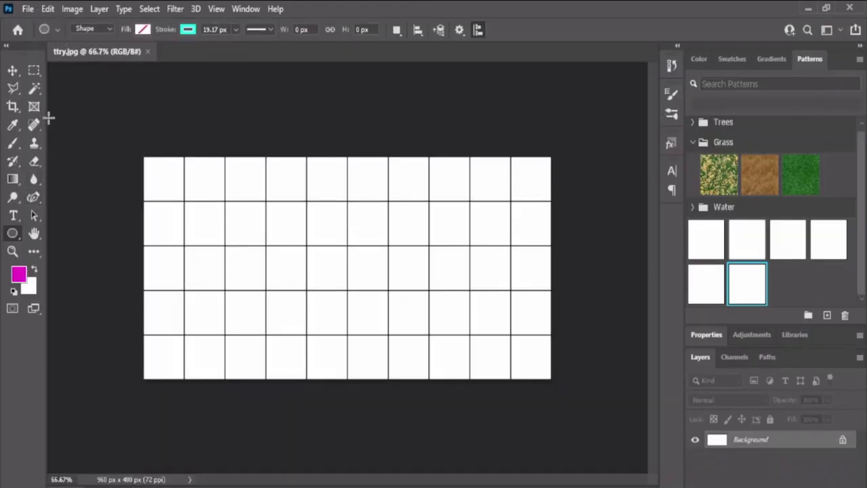
Select the right-column grid cells with the Magic Wand.
{"action": "left_click", "coordinate": [36, 89]}
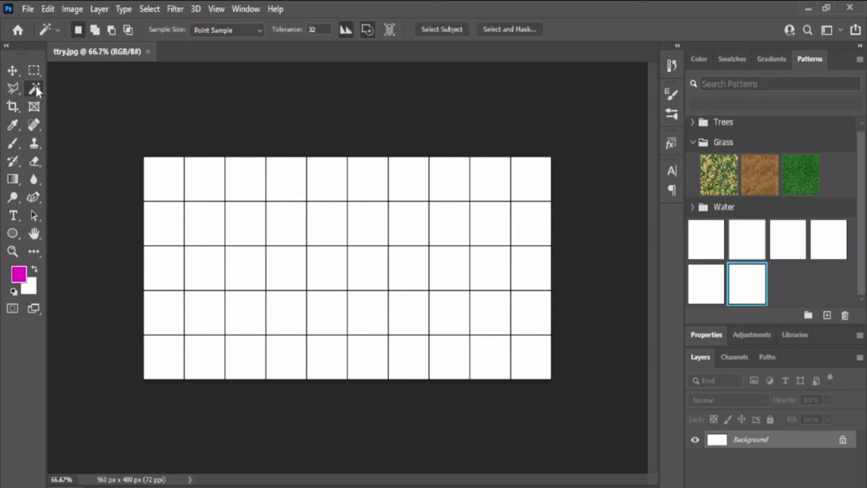
{"action": "left_click", "coordinate": [542, 372]}
{"action": "key", "text": "shift"}
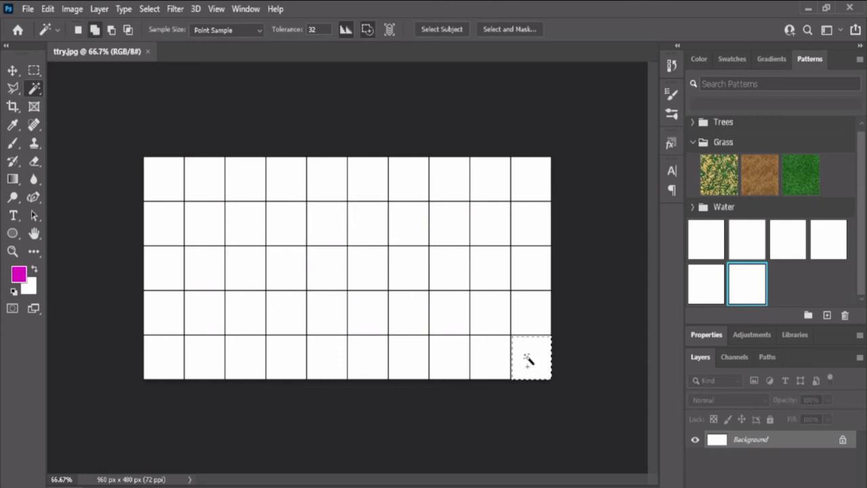
{"action": "left_click", "coordinate": [539, 318], "text": "shift"}
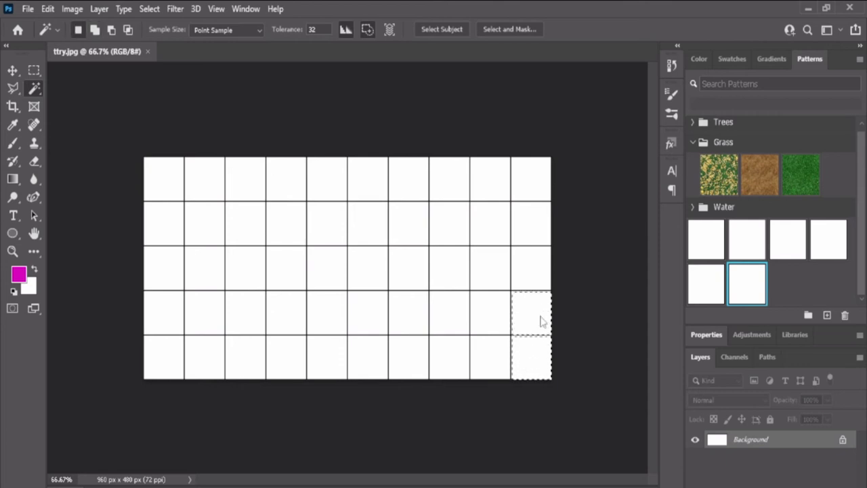
{"action": "left_click", "coordinate": [533, 234], "text": "shift"}
{"action": "left_click", "coordinate": [532, 188], "text": "shift"}
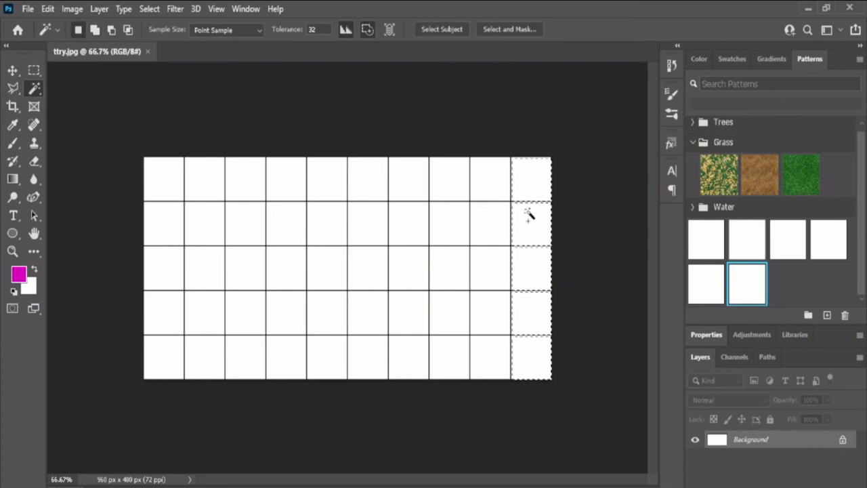
{"action": "key", "text": "shift"}
Add the five left-column cells, fill the selection with magenta, and deselect.
{"action": "left_click", "coordinate": [175, 369], "text": "shift"}
{"action": "left_click", "coordinate": [170, 324], "text": "shift"}
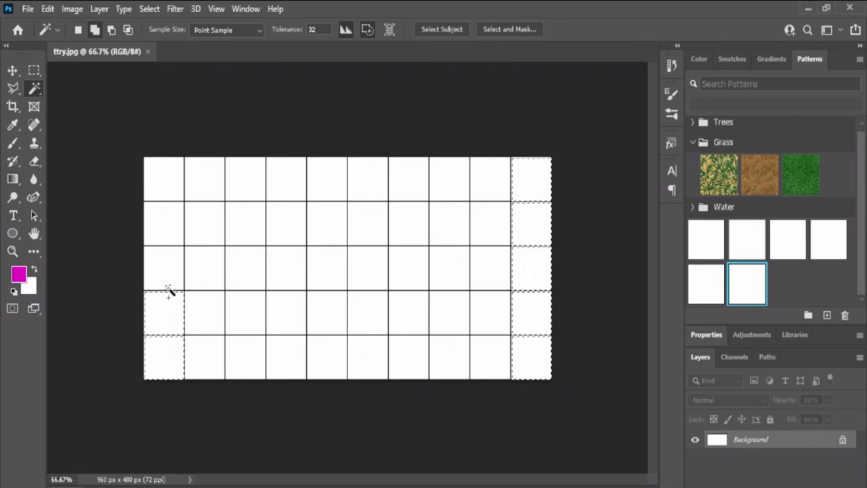
{"action": "left_click", "coordinate": [170, 267], "text": "shift"}
{"action": "left_click", "coordinate": [159, 222], "text": "shift"}
{"action": "left_click", "coordinate": [161, 188], "text": "shift"}
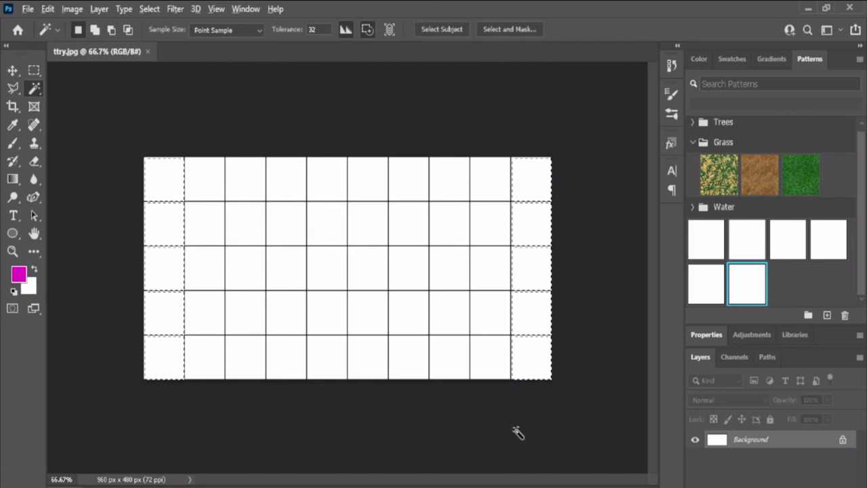
{"action": "key", "text": "alt+BackSpace"}
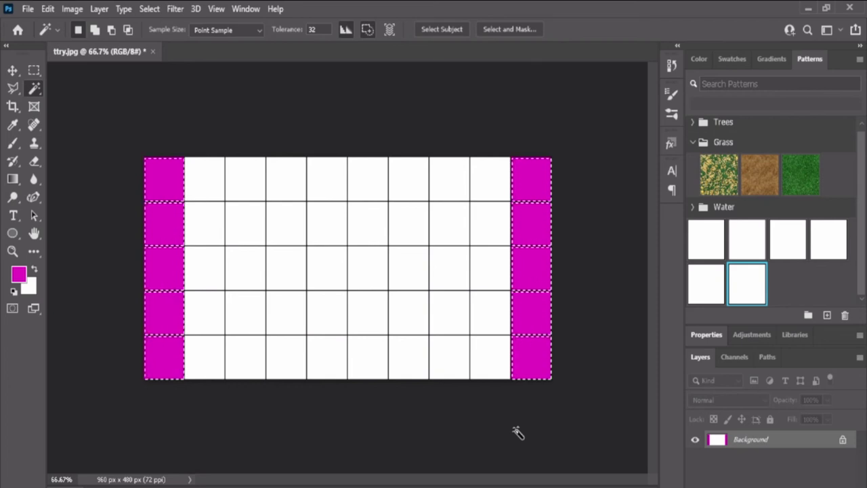
{"action": "key", "text": "ctrl+d"}
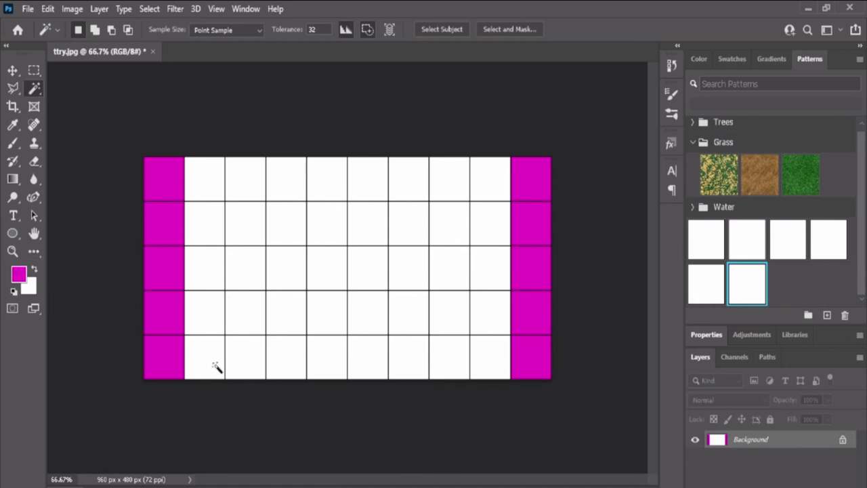
Shift-add the lower inner-column cells on both sides to the Magic Wand selection.
{"action": "key", "text": "shift"}
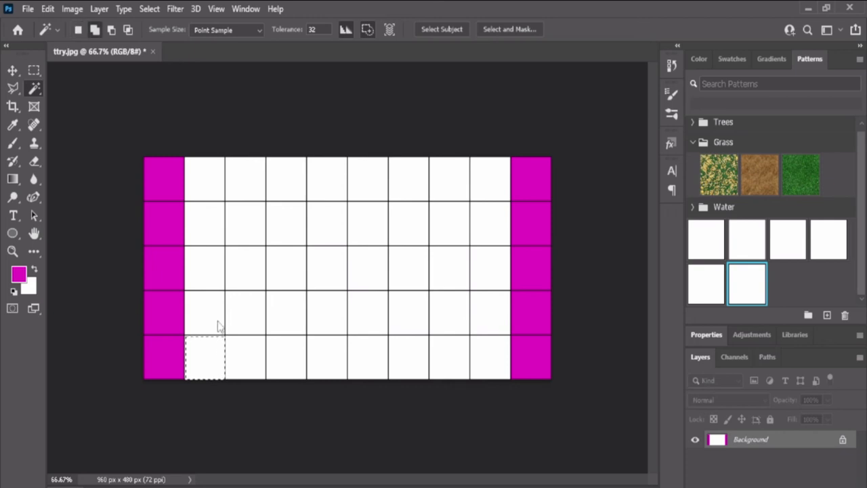
{"action": "left_click", "coordinate": [214, 276], "text": "shift"}
{"action": "left_click", "coordinate": [209, 220], "text": "shift"}
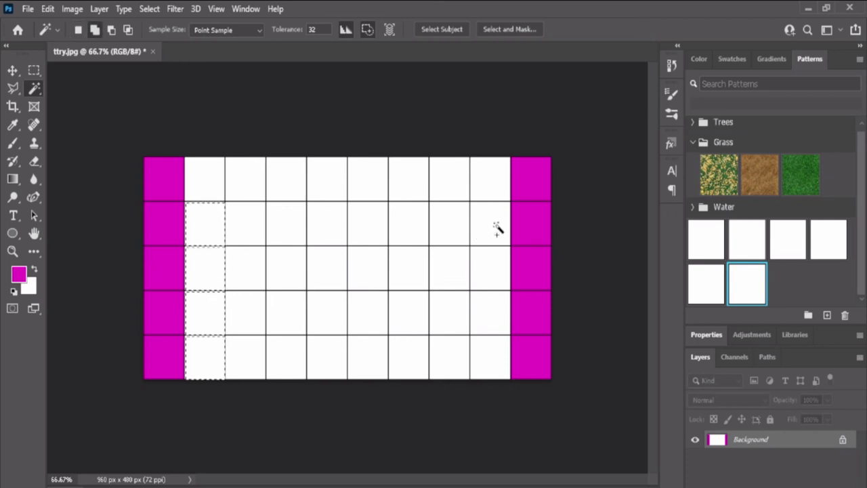
{"action": "left_click", "coordinate": [494, 274], "text": "shift"}
{"action": "left_click", "coordinate": [494, 320], "text": "shift"}
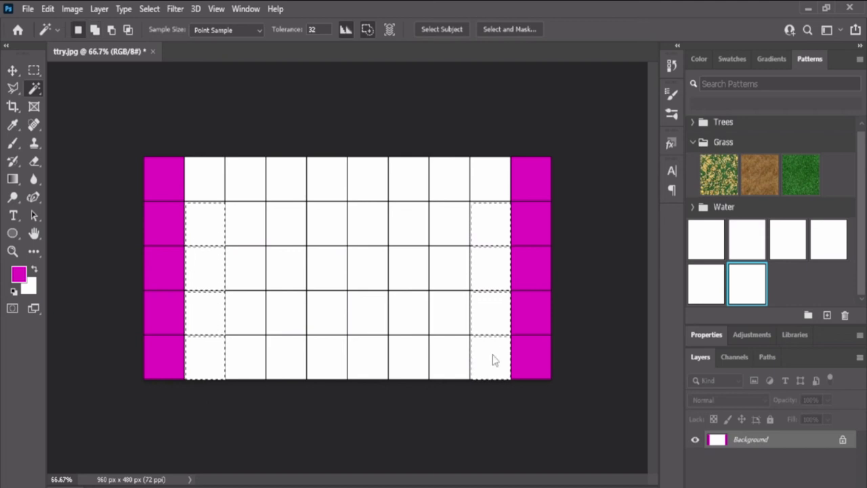
{"action": "left_click", "coordinate": [492, 357], "text": "shift"}
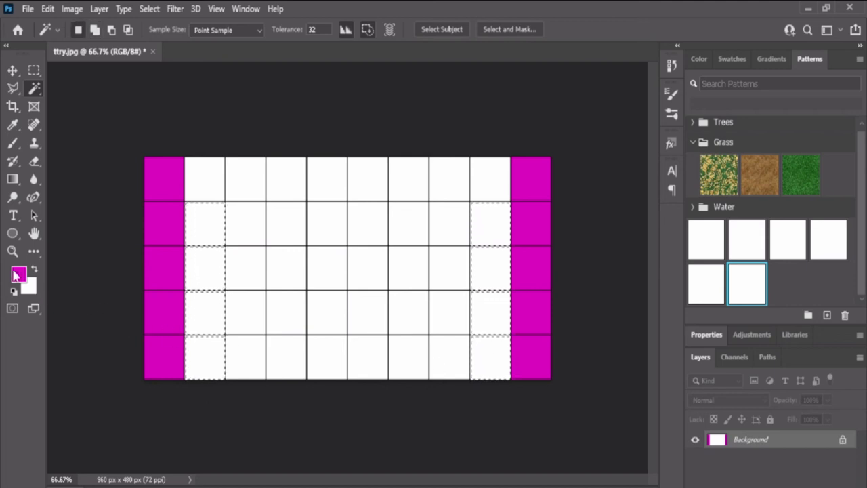
Fill the selected inner-column cells with blue (#0d0df9) and deselect.
{"action": "left_click", "coordinate": [18, 274]}
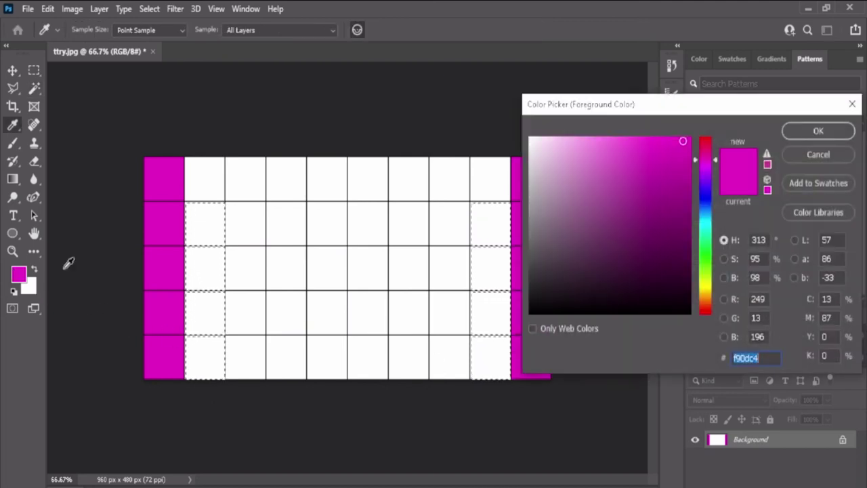
{"action": "left_click", "coordinate": [706, 195]}
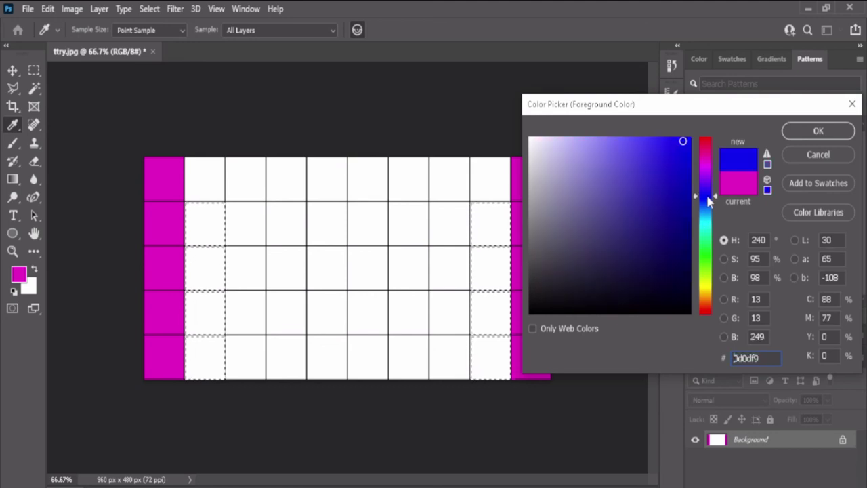
{"action": "left_click", "coordinate": [818, 131]}
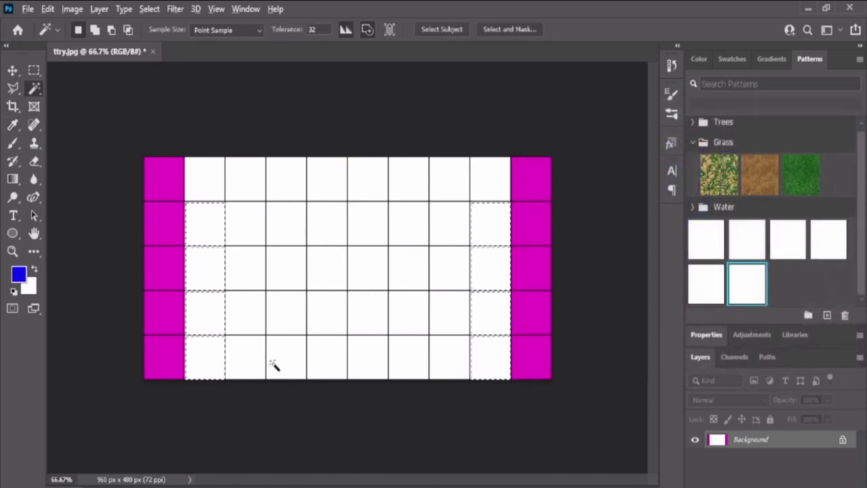
{"action": "key", "text": "alt+BackSpace"}
{"action": "key", "text": "ctrl+d"}
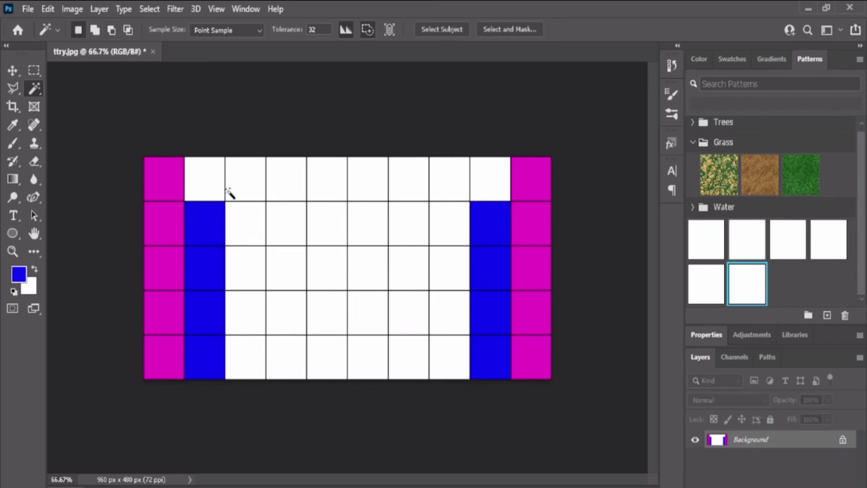
Add the centre cells of the top two rows to the selection.
{"action": "left_click", "coordinate": [276, 180], "text": "shift"}
{"action": "left_click", "coordinate": [325, 184], "text": "shift"}
{"action": "left_click", "coordinate": [366, 184], "text": "shift"}
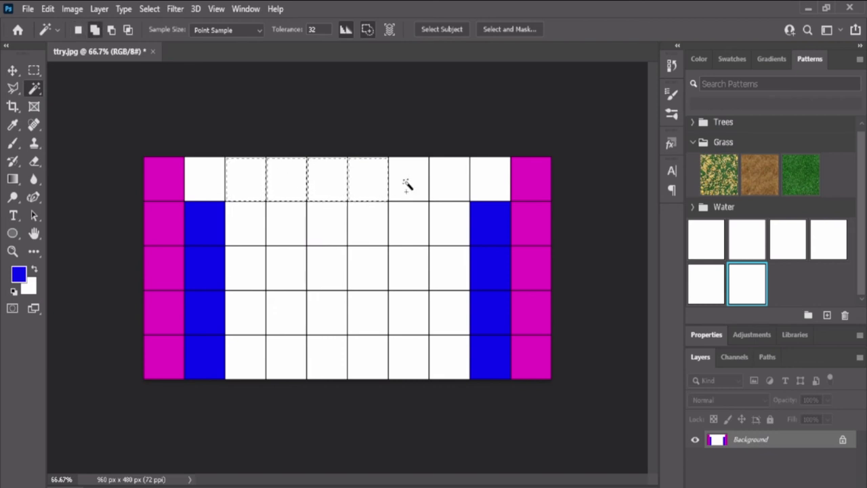
{"action": "left_click", "coordinate": [406, 183], "text": "shift"}
{"action": "left_click", "coordinate": [437, 189], "text": "shift"}
{"action": "left_click", "coordinate": [446, 226], "text": "shift"}
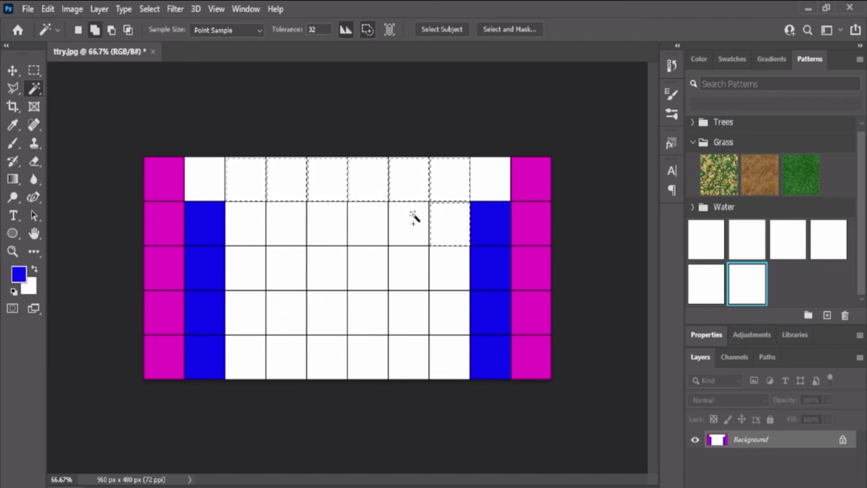
{"action": "left_click", "coordinate": [410, 220], "text": "shift"}
{"action": "left_click", "coordinate": [371, 228], "text": "shift"}
{"action": "left_click", "coordinate": [339, 233], "text": "shift"}
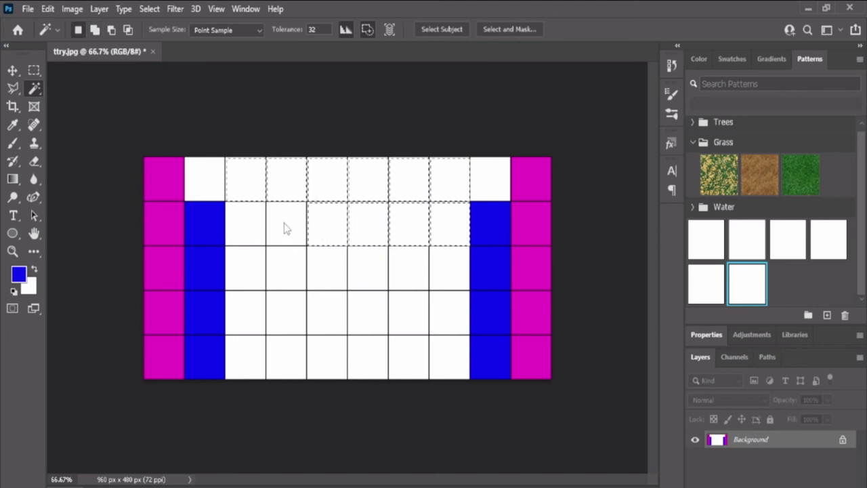
Extend the selection with the remaining second-row and all third-row centre cells.
{"action": "left_click", "coordinate": [282, 227], "text": "shift"}
{"action": "left_click", "coordinate": [248, 234], "text": "shift"}
{"action": "left_click", "coordinate": [245, 266], "text": "shift"}
{"action": "left_click", "coordinate": [288, 285], "text": "shift"}
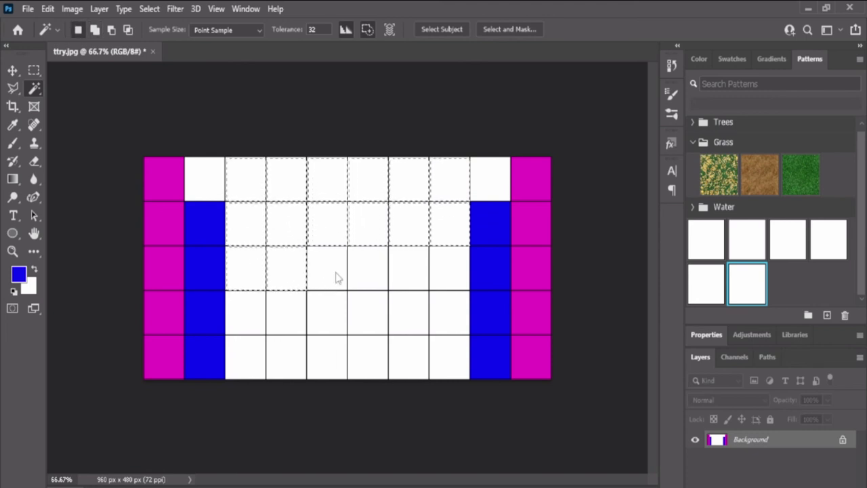
{"action": "left_click", "coordinate": [337, 277], "text": "shift"}
{"action": "left_click", "coordinate": [370, 284], "text": "shift"}
{"action": "left_click", "coordinate": [419, 280], "text": "shift"}
{"action": "left_click", "coordinate": [445, 278], "text": "shift"}
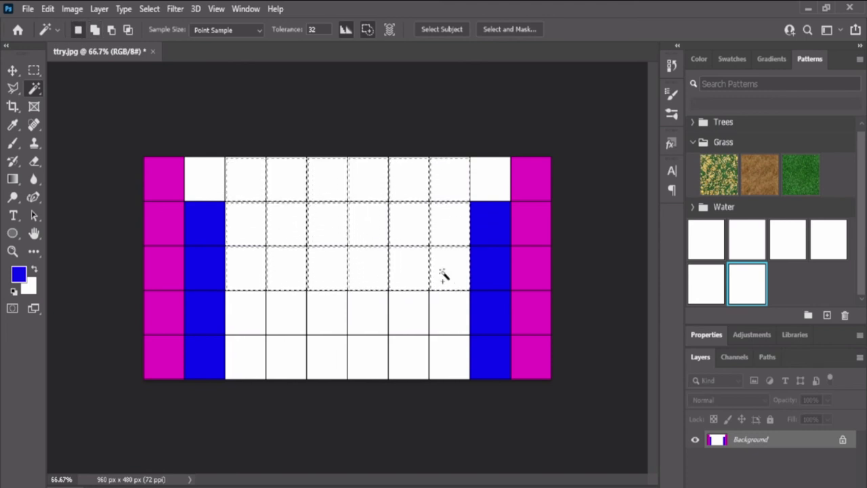
Fill the selected centre block with green (#0df923) and deselect.
{"action": "left_click", "coordinate": [19, 274]}
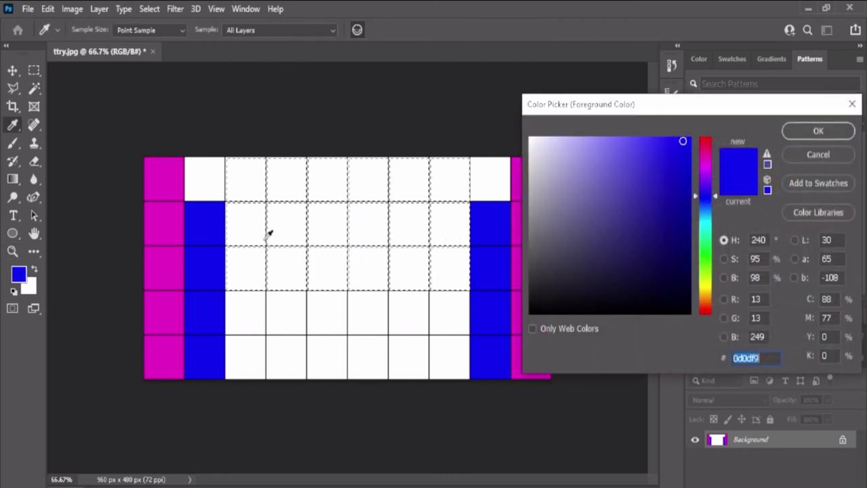
{"action": "left_click", "coordinate": [707, 257]}
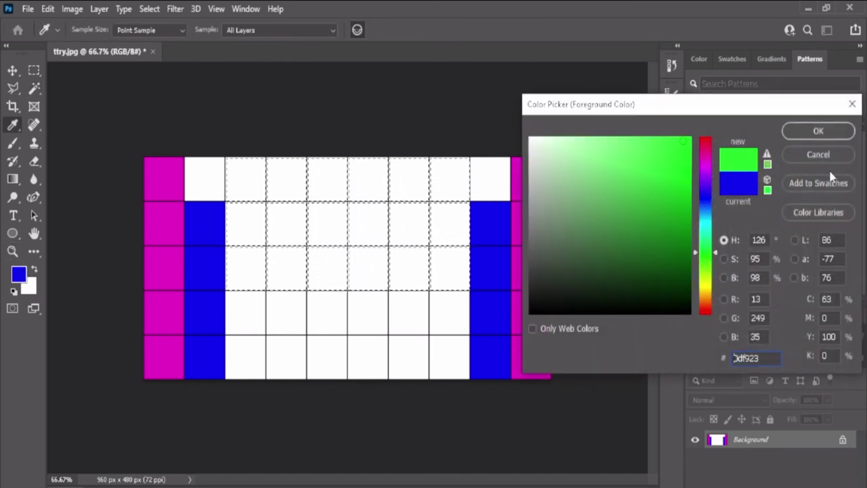
{"action": "left_click", "coordinate": [818, 130]}
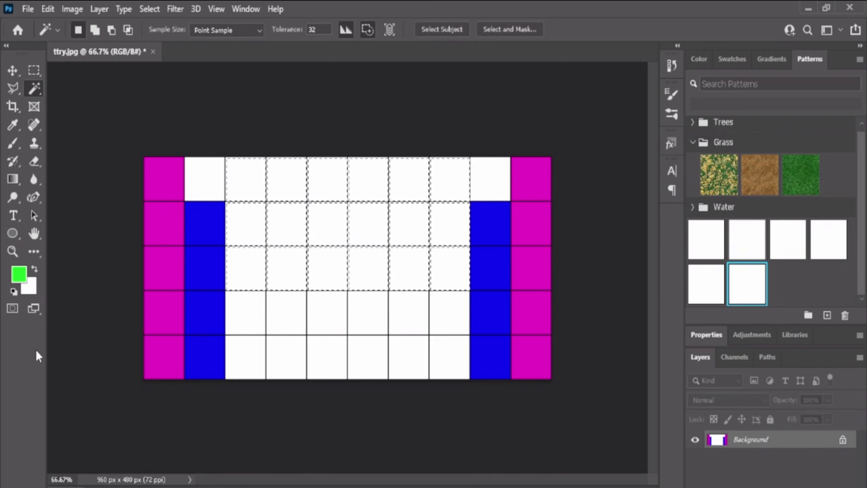
{"action": "key", "text": "alt+BackSpace"}
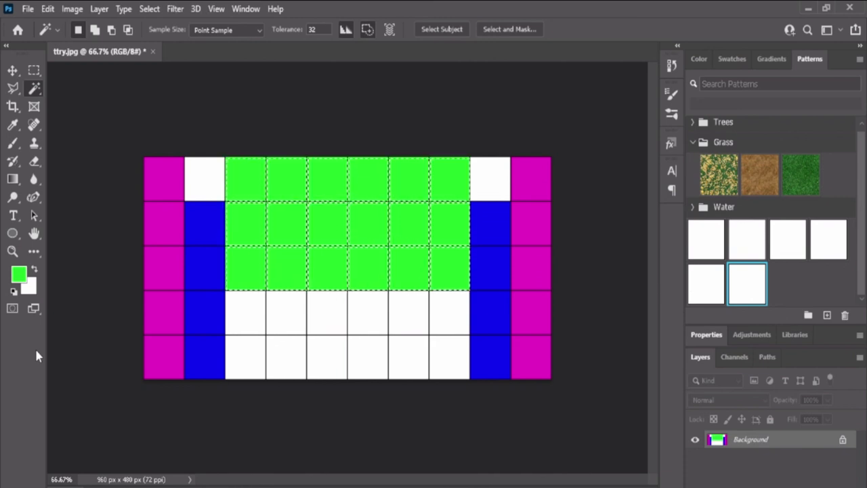
{"action": "key", "text": "ctrl+d"}
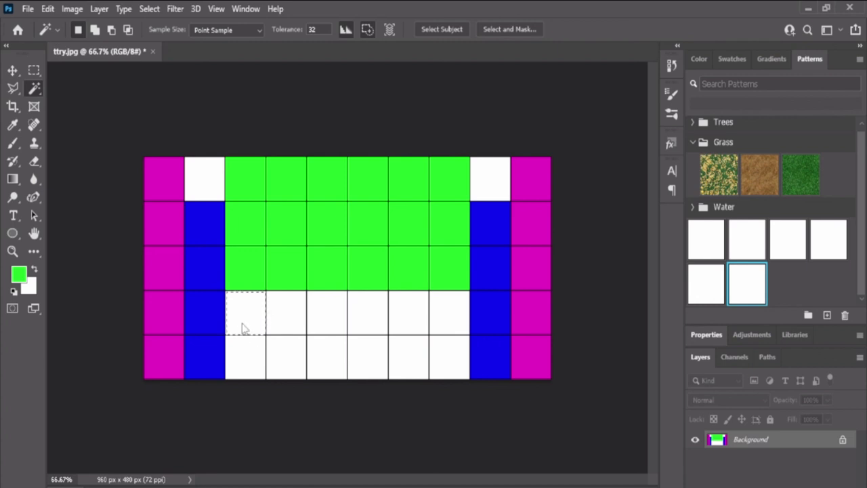
Shift-select the white centre cells of rows four and five with the Magic Wand.
{"action": "key", "text": "shift"}
{"action": "left_click", "coordinate": [298, 319], "text": "shift"}
{"action": "left_click", "coordinate": [329, 316], "text": "shift"}
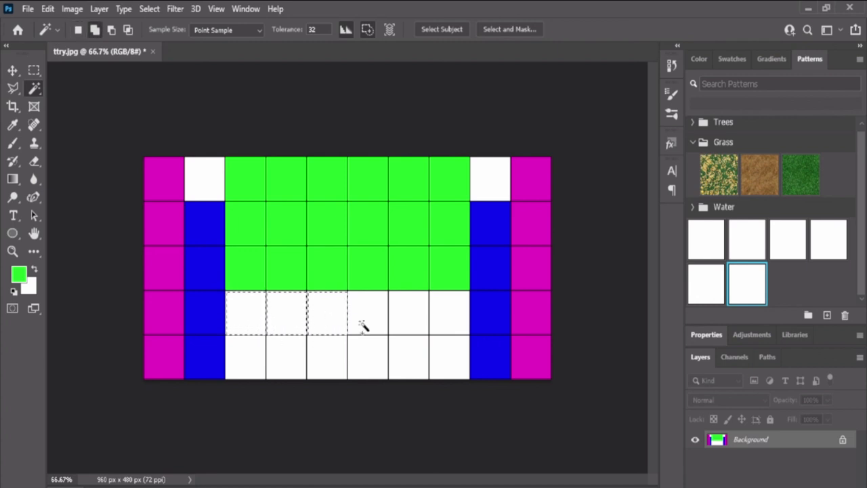
{"action": "left_click", "coordinate": [364, 325], "text": "shift"}
{"action": "left_click", "coordinate": [420, 318], "text": "shift"}
{"action": "left_click", "coordinate": [445, 324], "text": "shift"}
{"action": "left_click", "coordinate": [451, 354], "text": "shift"}
{"action": "left_click", "coordinate": [405, 359], "text": "shift"}
{"action": "left_click", "coordinate": [376, 368], "text": "shift"}
{"action": "left_click", "coordinate": [328, 367], "text": "shift"}
{"action": "left_click", "coordinate": [286, 368], "text": "shift"}
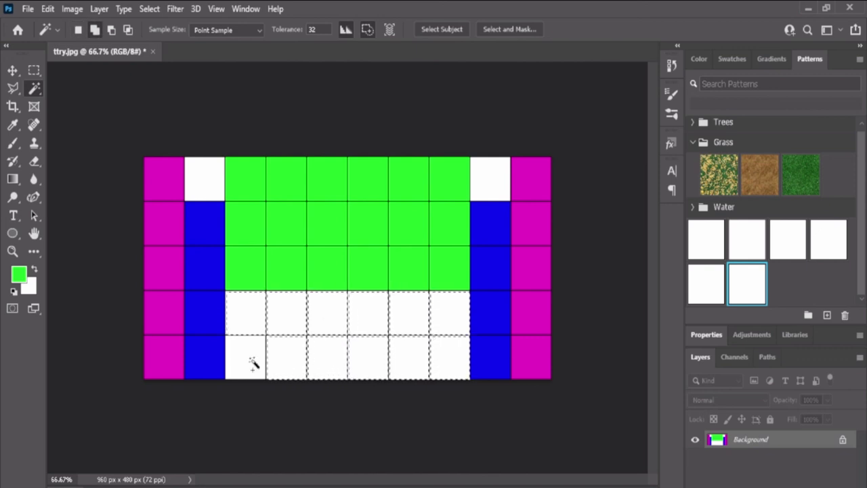
{"action": "left_click", "coordinate": [252, 363], "text": "shift"}
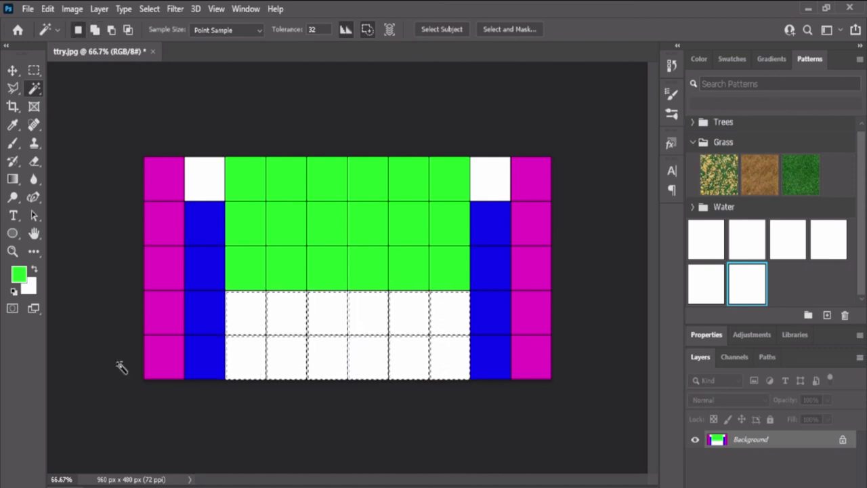
Fill the selected cells with cyan (#0ddaf9) and deselect.
{"action": "left_click", "coordinate": [18, 275]}
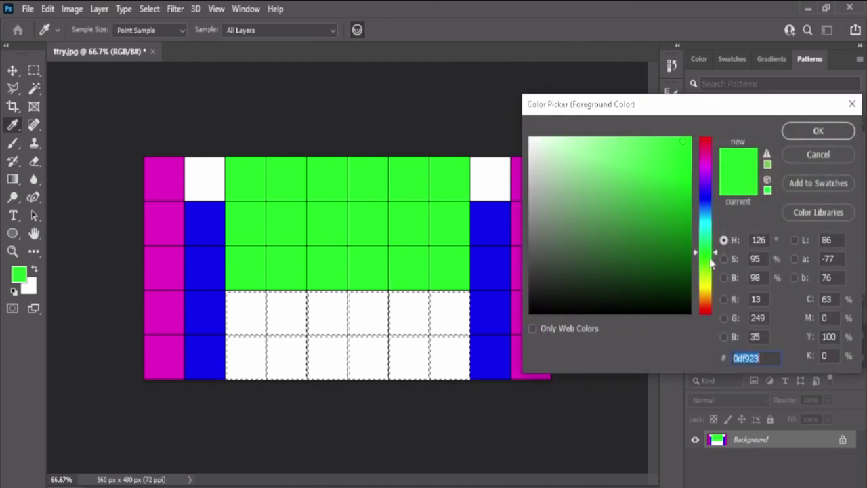
{"action": "left_click", "coordinate": [704, 222]}
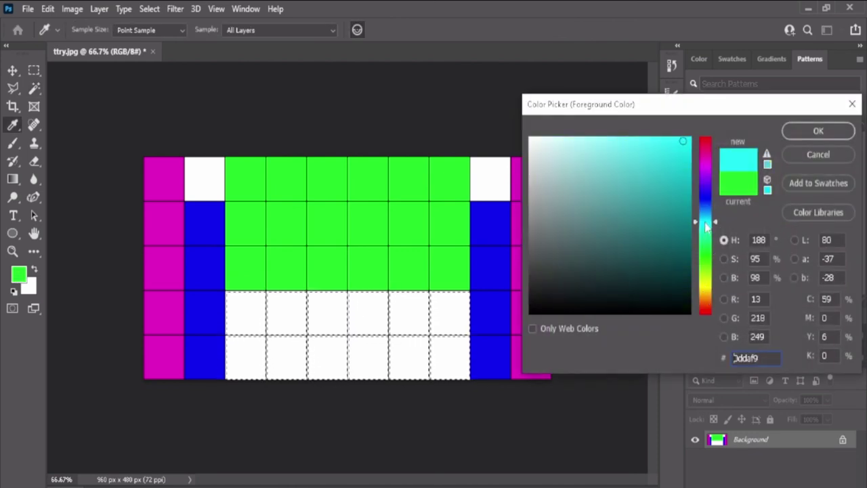
{"action": "left_click", "coordinate": [805, 128]}
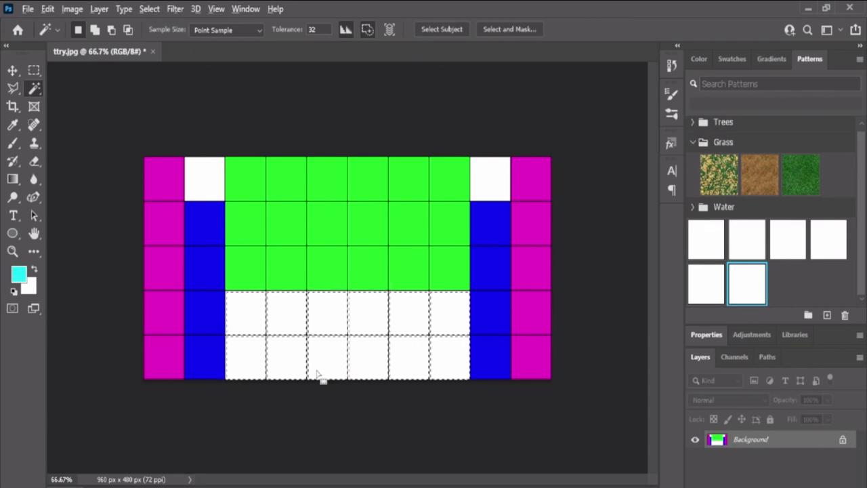
{"action": "key", "text": "alt+BackSpace"}
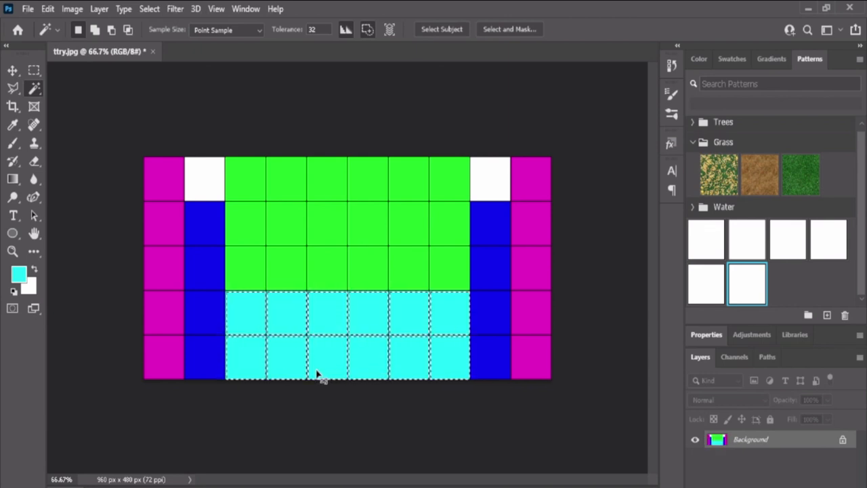
{"action": "key", "text": "ctrl+d"}
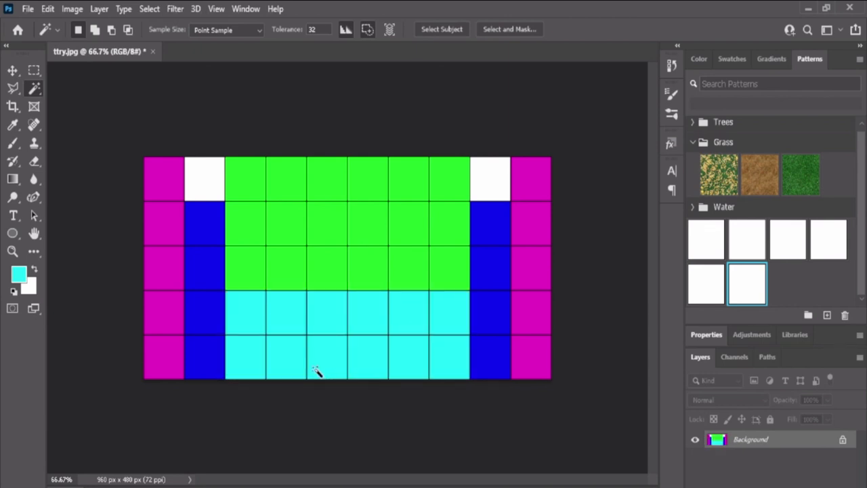